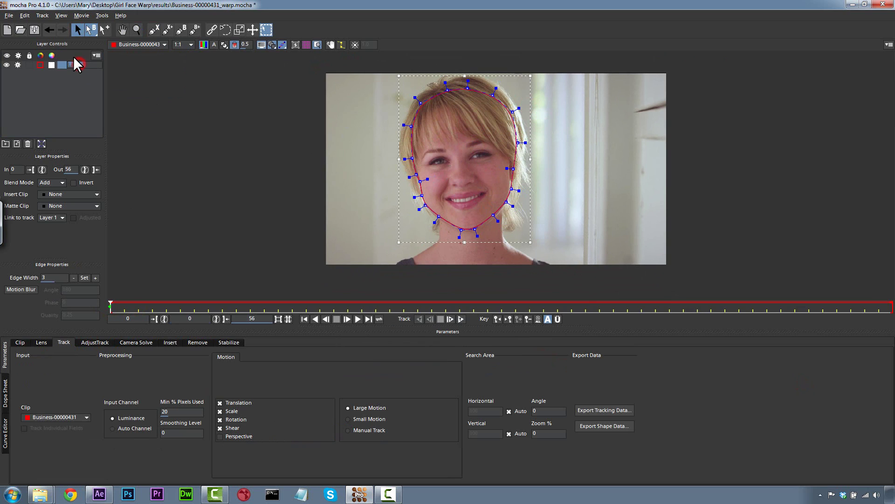
Name the layer holding the face outline "face track"
text(face track)
Draw a closed X-spline around the neck and shoulders, from below the lower frame edge up over the chin to the mouth
click(155, 31)
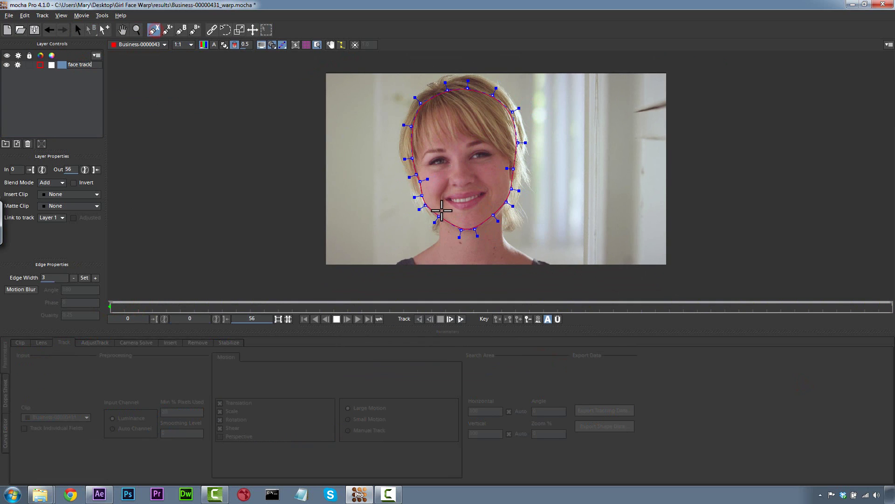
click(440, 210)
click(441, 231)
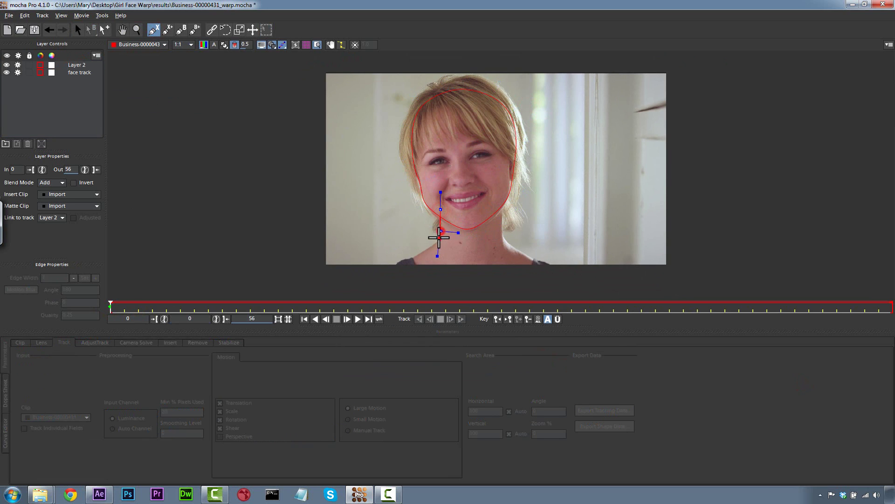
click(441, 239)
click(419, 253)
click(405, 258)
click(392, 266)
click(392, 274)
click(535, 277)
click(568, 275)
click(550, 264)
click(530, 257)
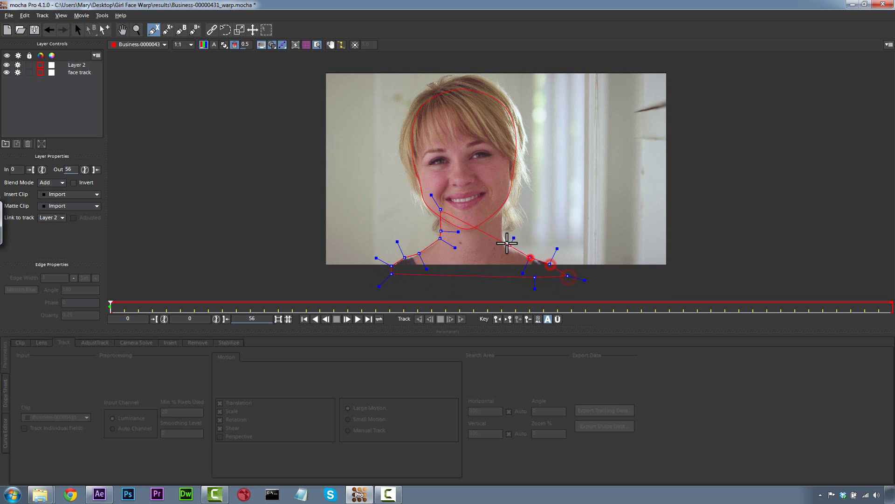
click(505, 243)
click(504, 232)
click(501, 207)
click(447, 201)
right_click(444, 204)
Smooth all points of the neck spline and name its layer "neck track"
drag(306, 146, 637, 337)
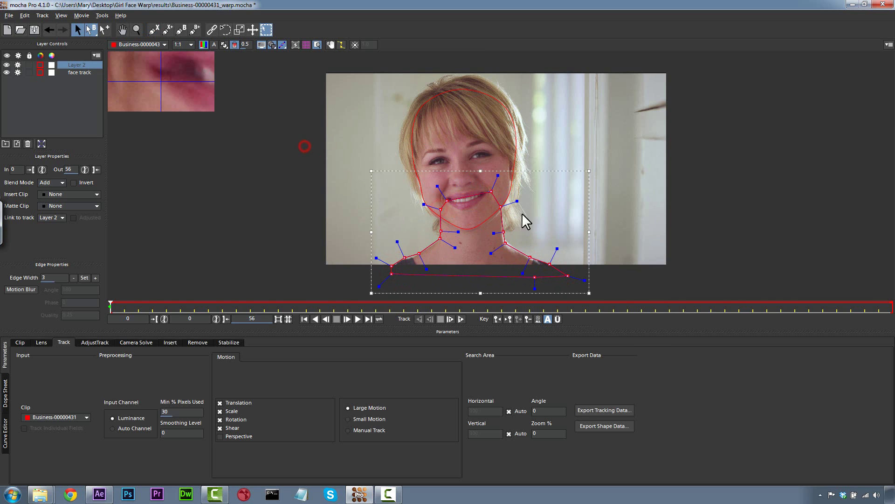
drag(517, 201, 513, 203)
double_click(85, 66)
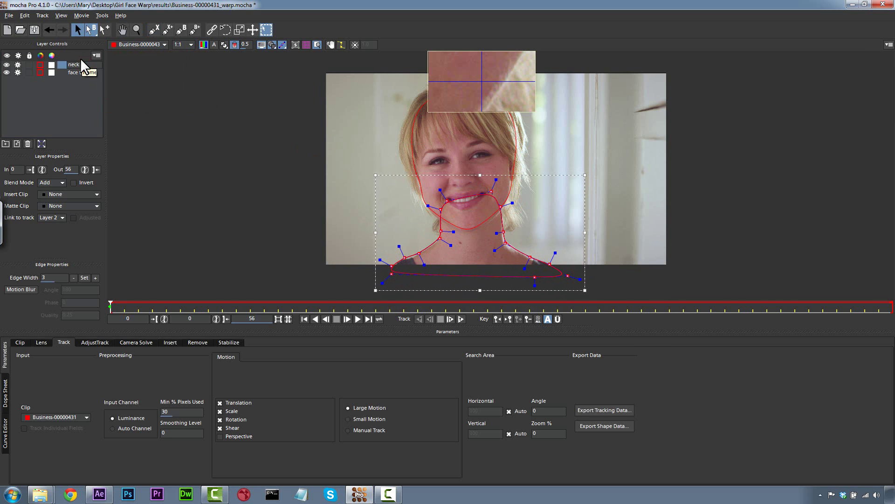
text(neck track)
Place face track above neck track, track both layers forward to the last frame, and return to frame 0
drag(75, 73, 77, 64)
click(461, 319)
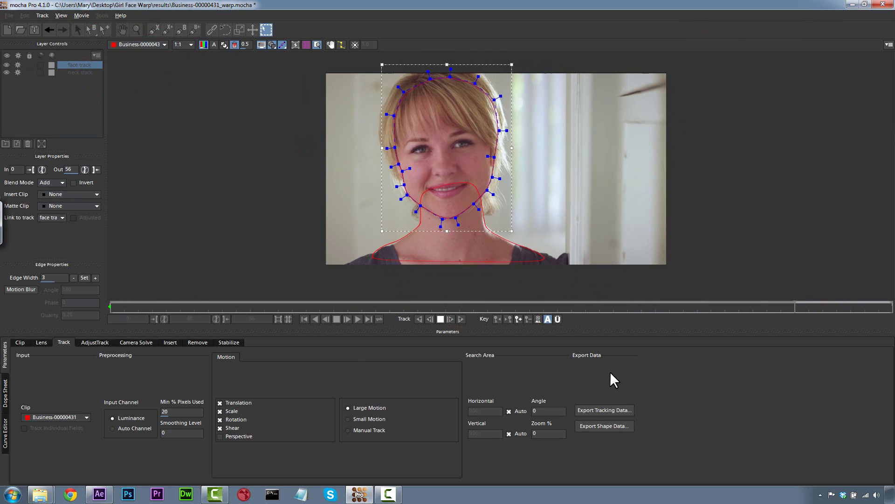
drag(893, 305, 26, 258)
Disable processing and visibility for the face track and neck track layers
click(18, 65)
click(18, 72)
click(6, 65)
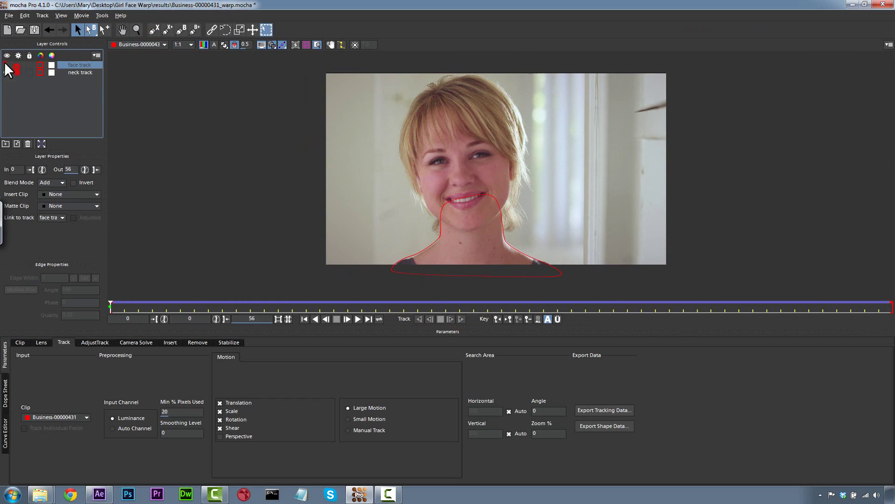
click(7, 72)
Draw an open X-spline down the left edge of the face, from the temple along the jaw to the chin
click(152, 30)
click(412, 159)
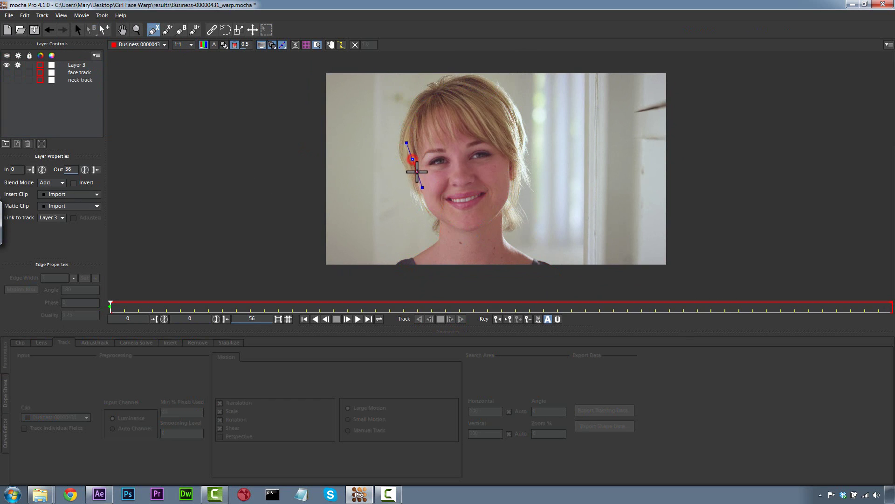
click(420, 173)
click(422, 187)
click(426, 199)
click(430, 210)
click(440, 218)
click(460, 231)
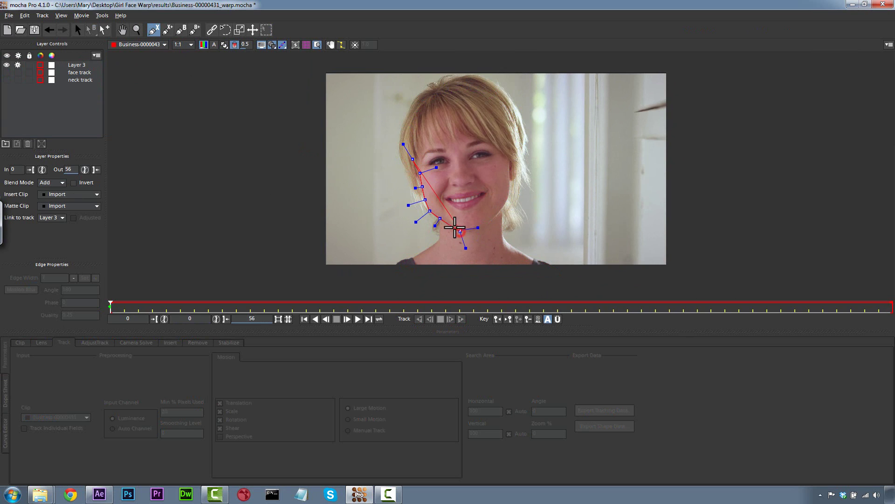
right_click(459, 222)
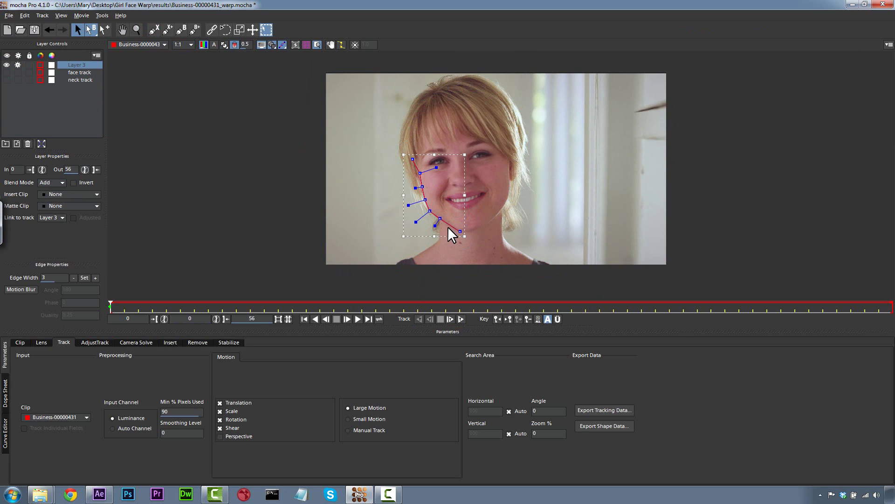
Close the left jawline spline and open it again
right_click(460, 231)
mouse_move(482, 259)
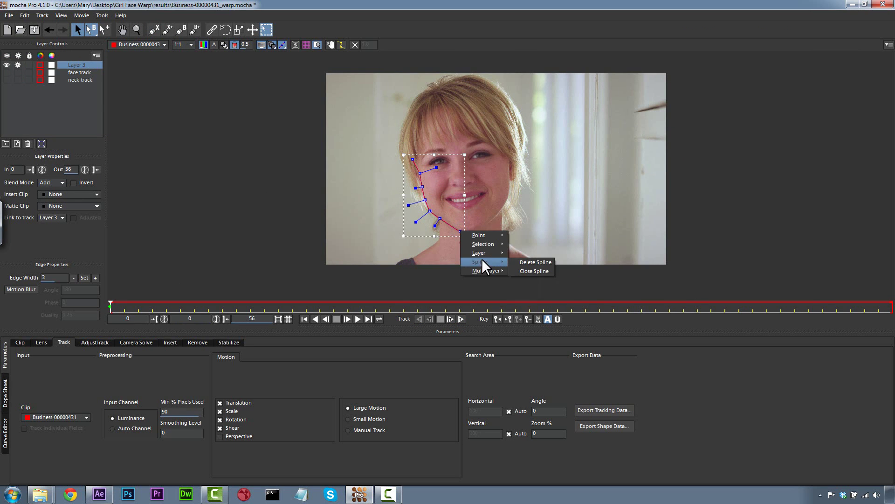
click(529, 269)
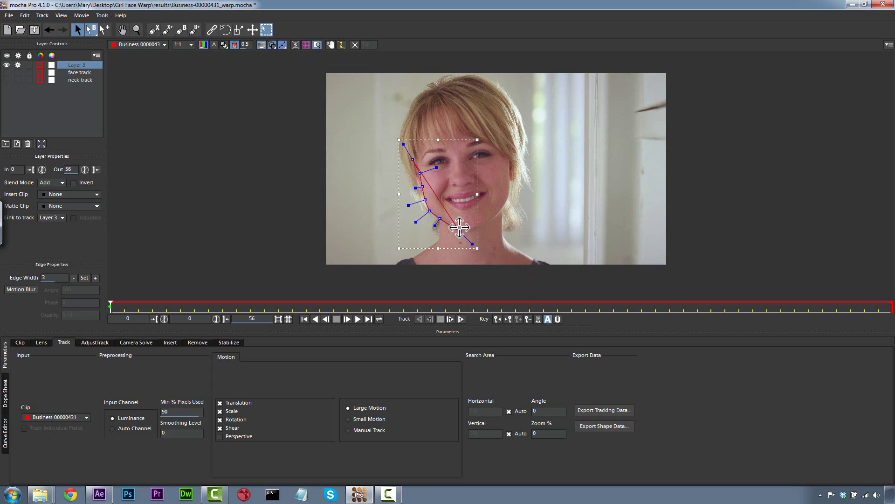
right_click(460, 229)
mouse_move(471, 234)
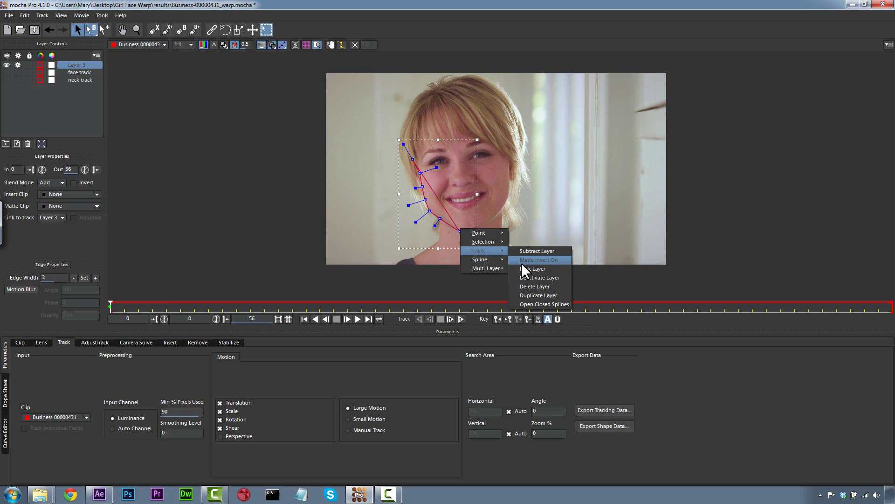
mouse_move(497, 261)
click(525, 267)
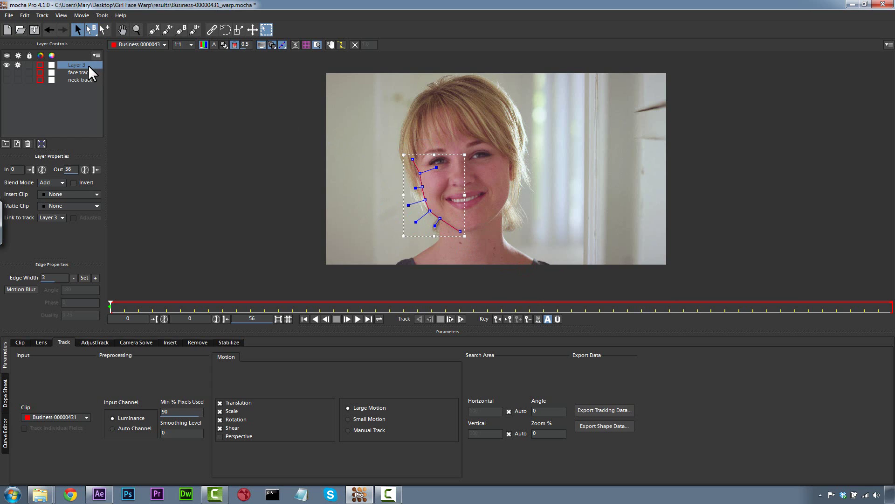
Draw an X-spline on a new layer down the right edge of the face, from beside the eye to the chin
click(154, 30)
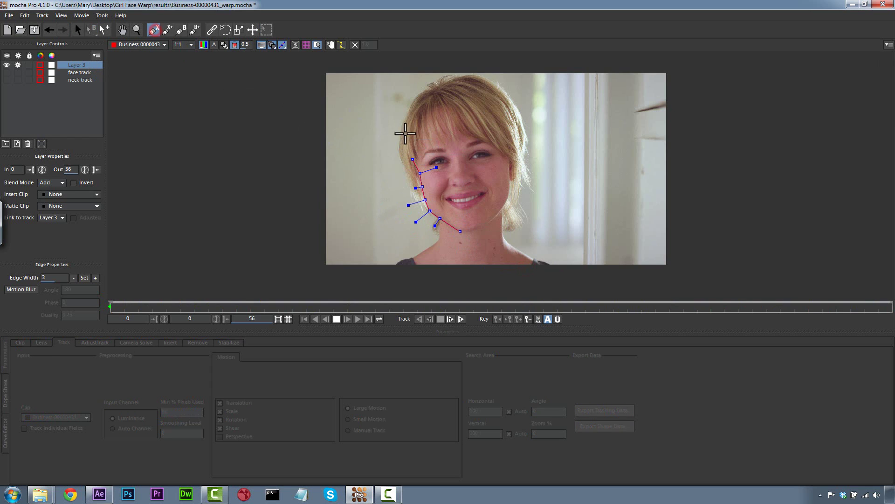
click(511, 152)
click(510, 174)
click(509, 192)
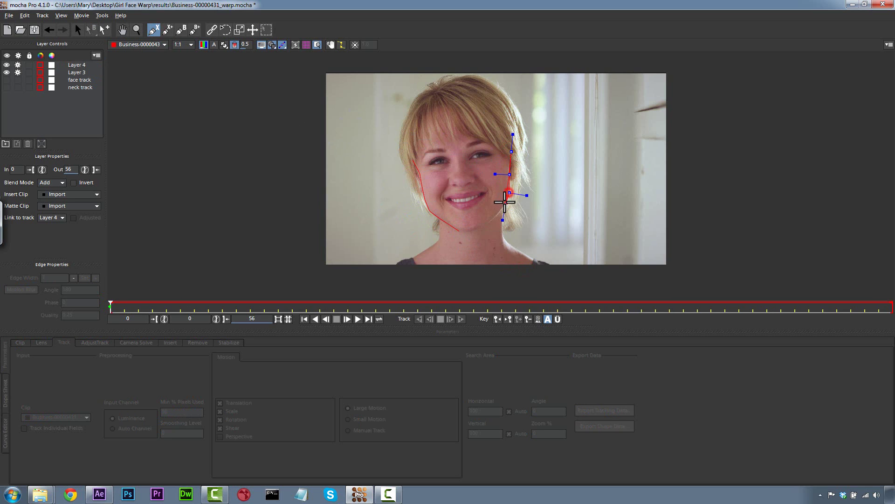
click(505, 203)
click(493, 218)
click(482, 228)
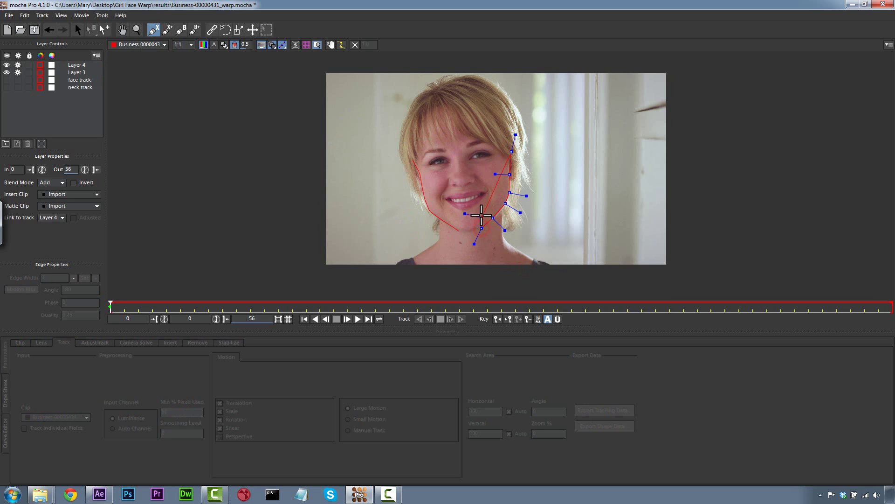
right_click(482, 216)
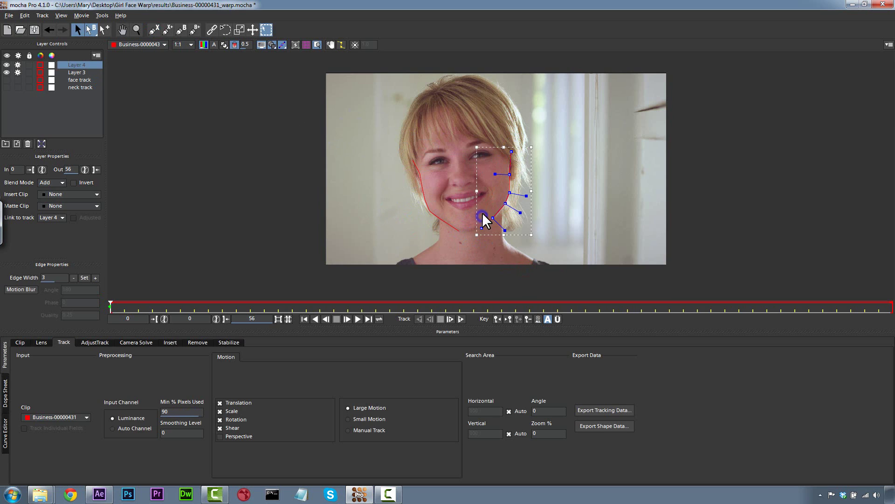
click(79, 62)
text(right f)
key(Return)
key(space)
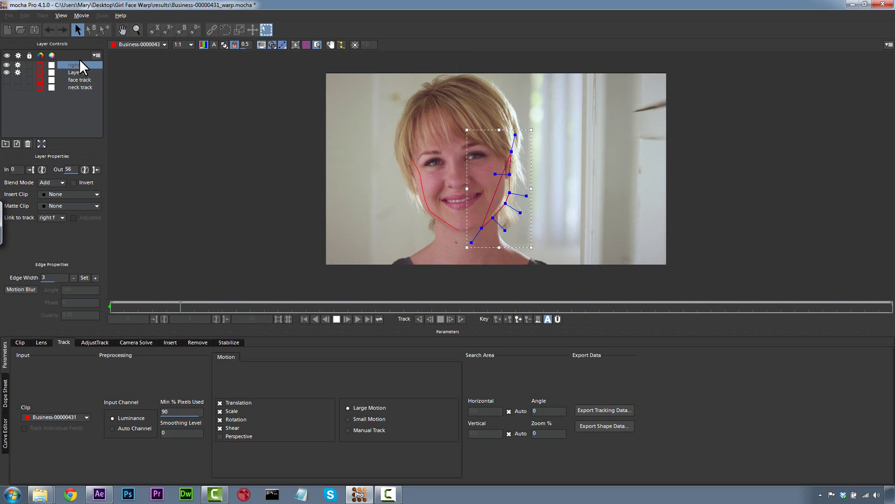
key(space)
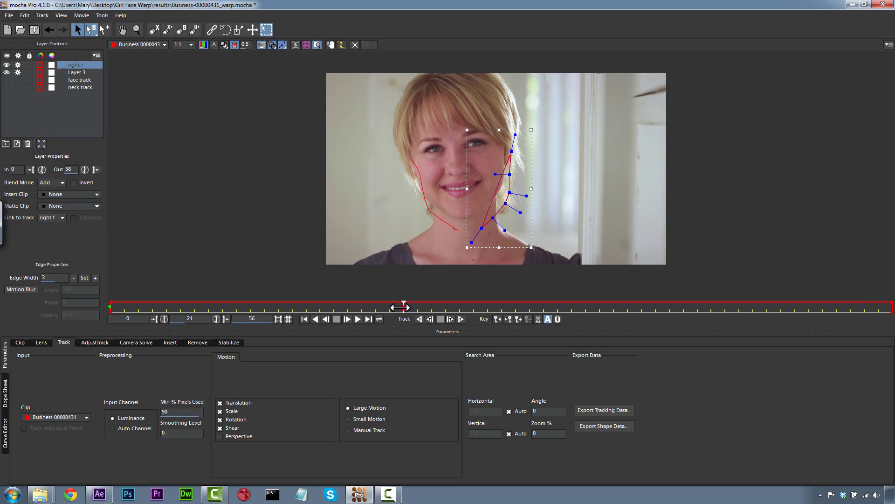
drag(400, 307, 15, 288)
drag(81, 69, 88, 65)
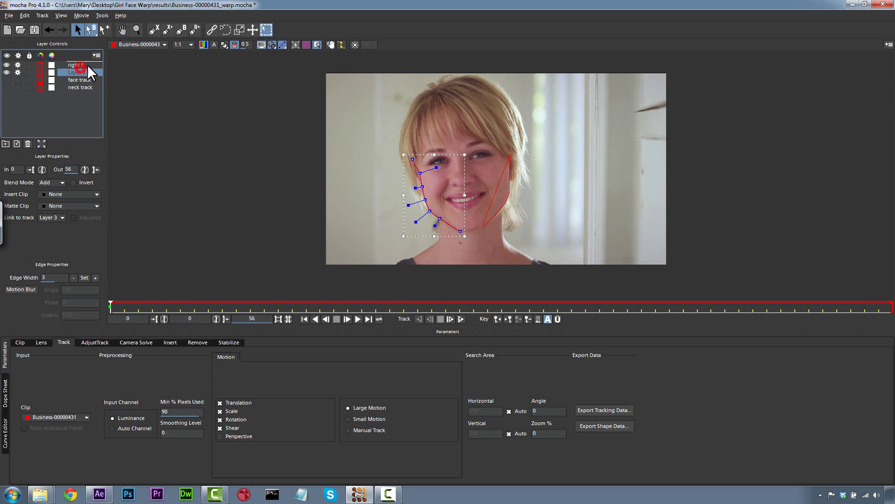
Rename the right jawline layer "right face from" and the left jawline layer "left face from"
double_click(86, 64)
click(88, 65)
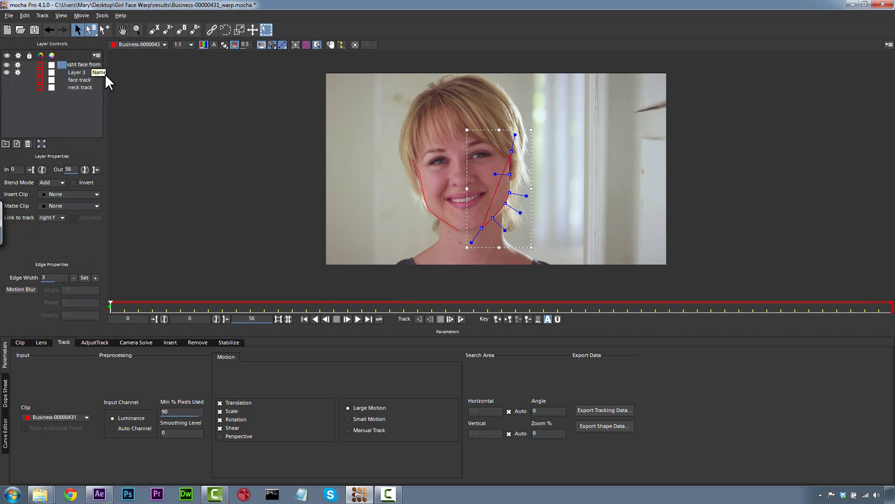
click(79, 70)
double_click(81, 71)
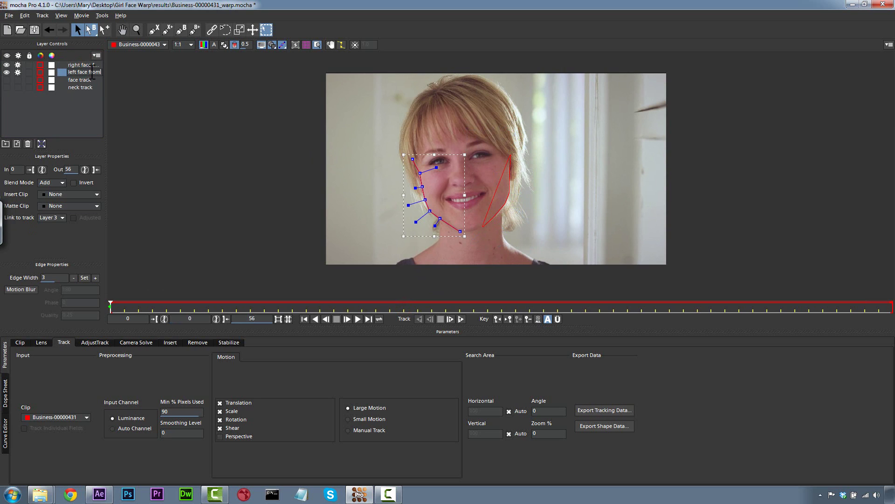
click(81, 112)
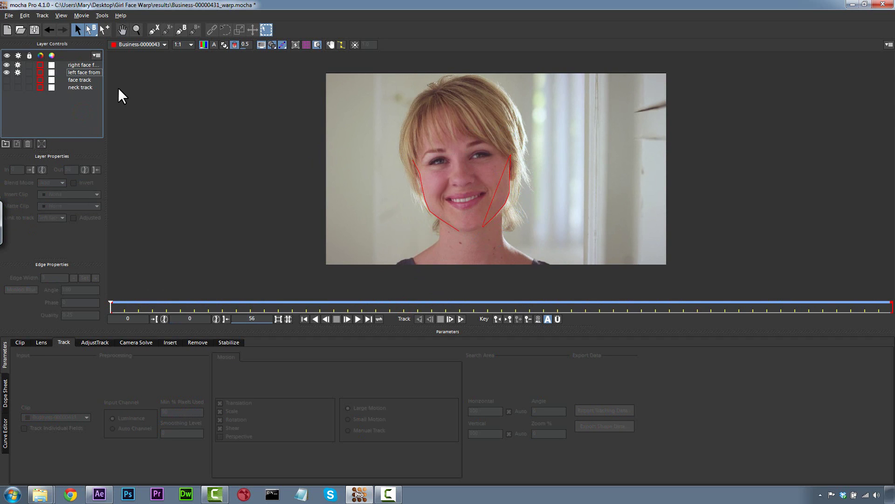
Open the closed right jawline spline so that it follows only the edge of the face
click(493, 198)
right_click(495, 193)
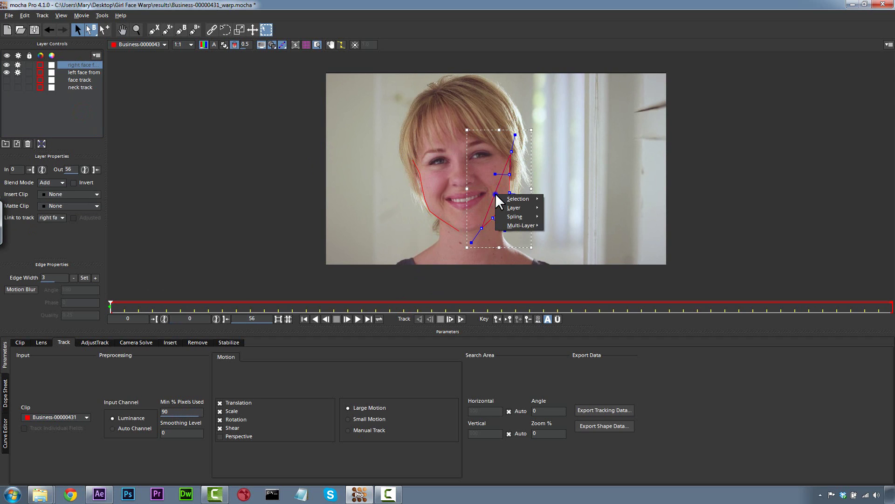
mouse_move(513, 214)
click(561, 224)
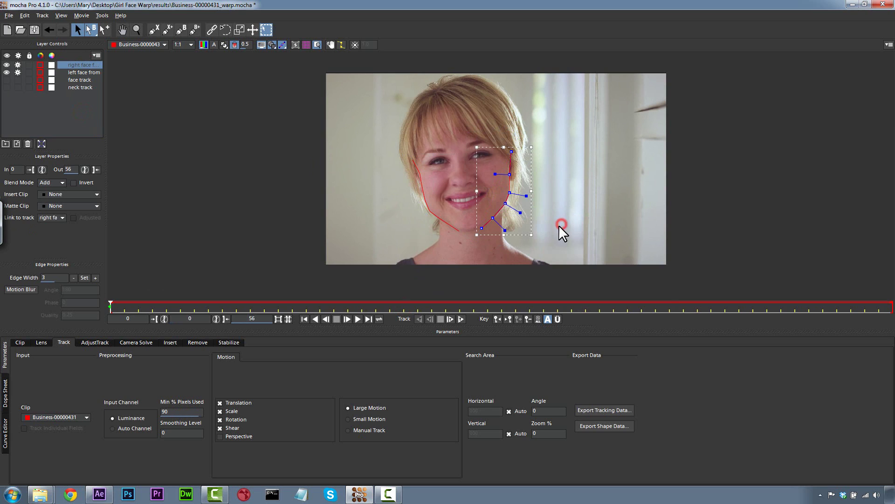
click(351, 188)
Link the left face from and right face from layers to the face track layer's tracking data
click(75, 65)
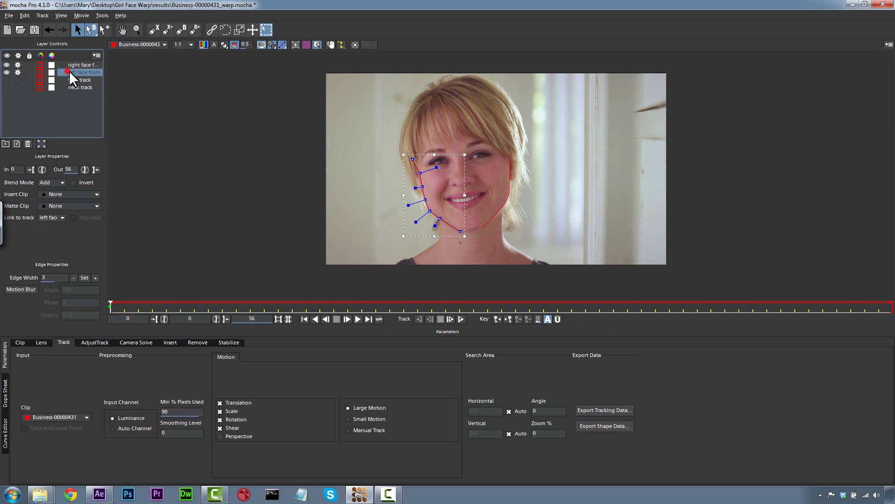
click(76, 72)
click(53, 205)
click(28, 211)
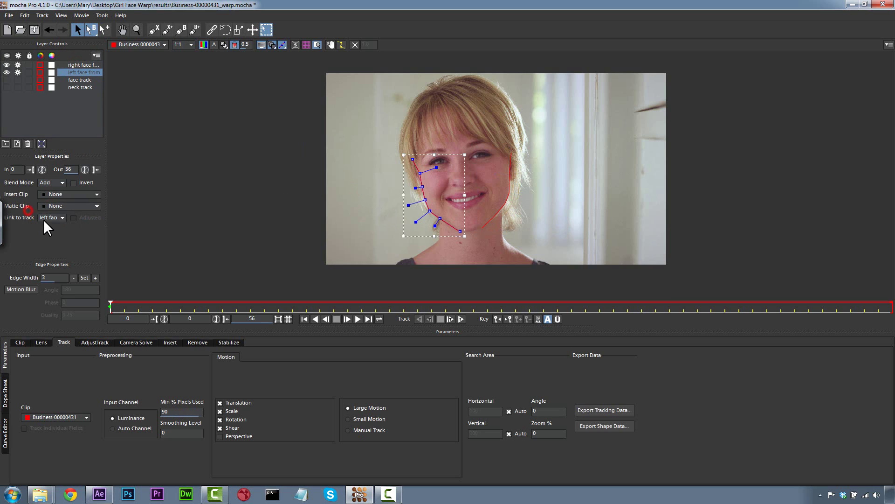
click(57, 236)
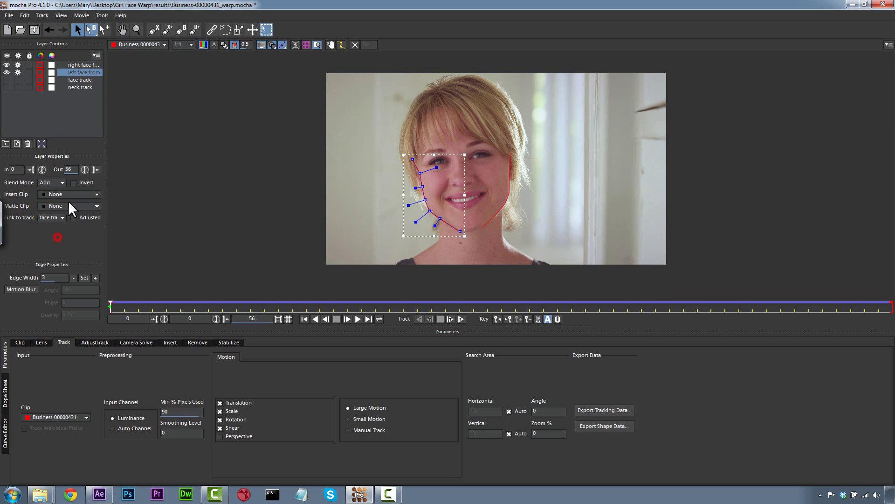
click(75, 65)
click(50, 218)
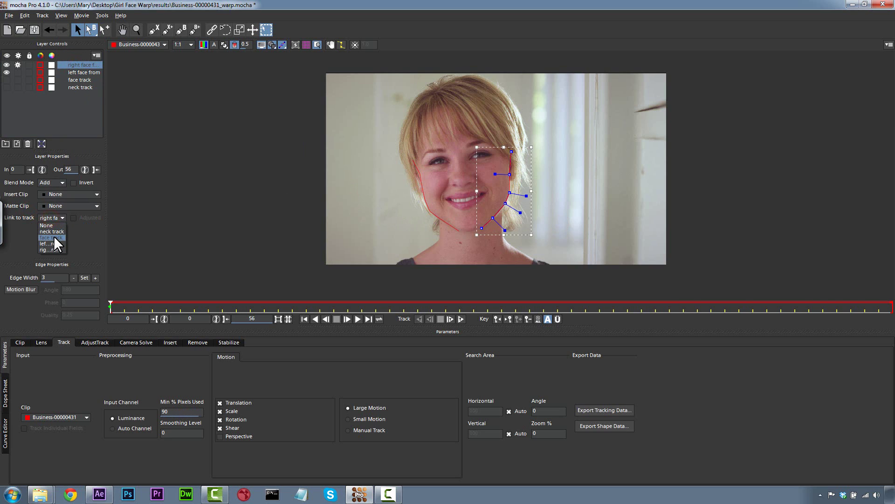
click(55, 236)
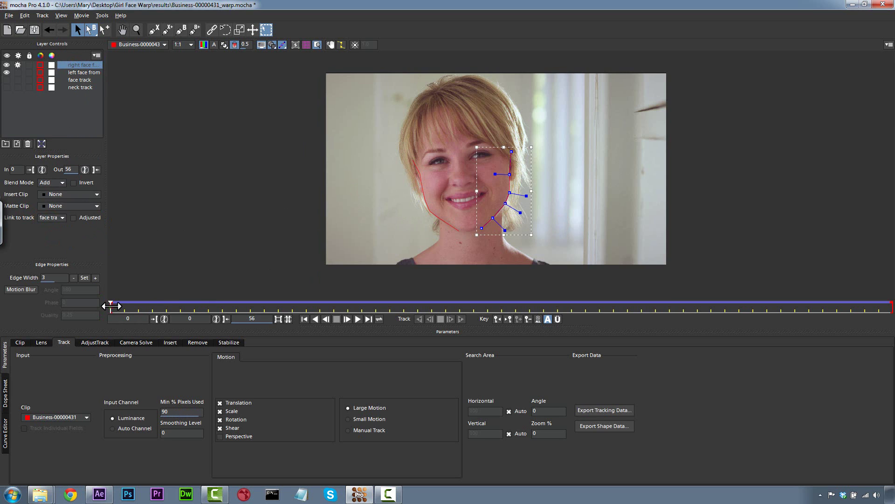
At frame 0, smooth all points of the right and left jawline splines by shortening their handles
drag(111, 305, 18, 282)
drag(441, 124, 562, 254)
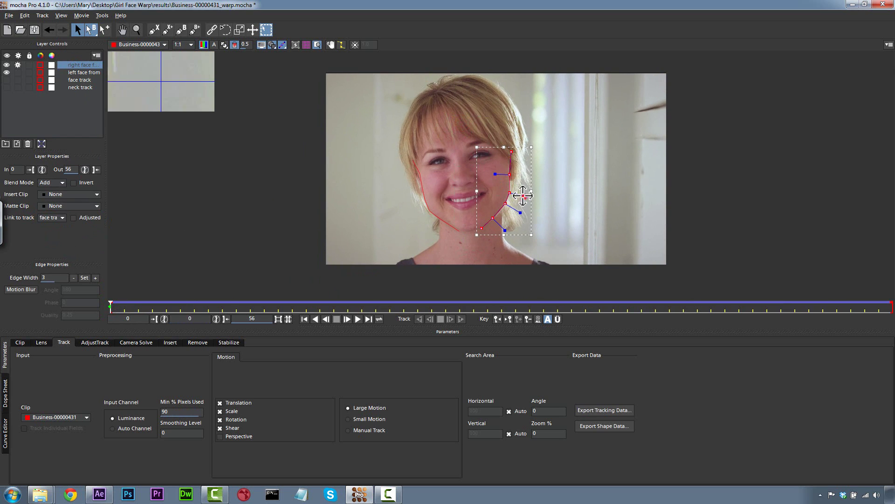
drag(525, 197, 510, 191)
click(429, 213)
drag(371, 152, 493, 281)
drag(415, 221, 424, 215)
click(344, 219)
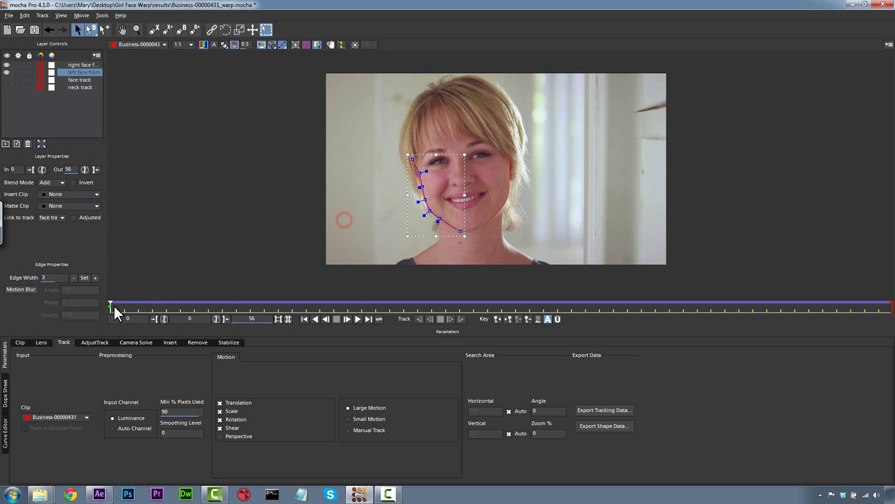
At frame 56, realign the lower points of the left face from and right face from splines with the jawline
drag(111, 306, 888, 304)
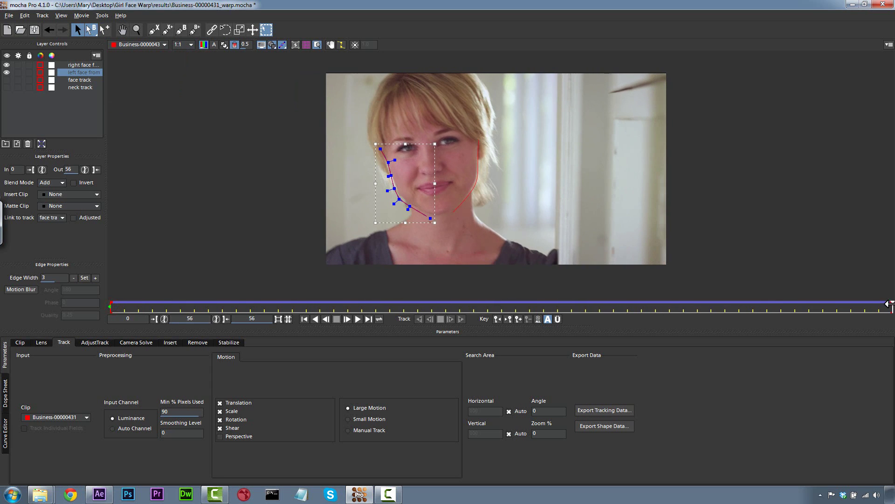
drag(445, 240, 400, 198)
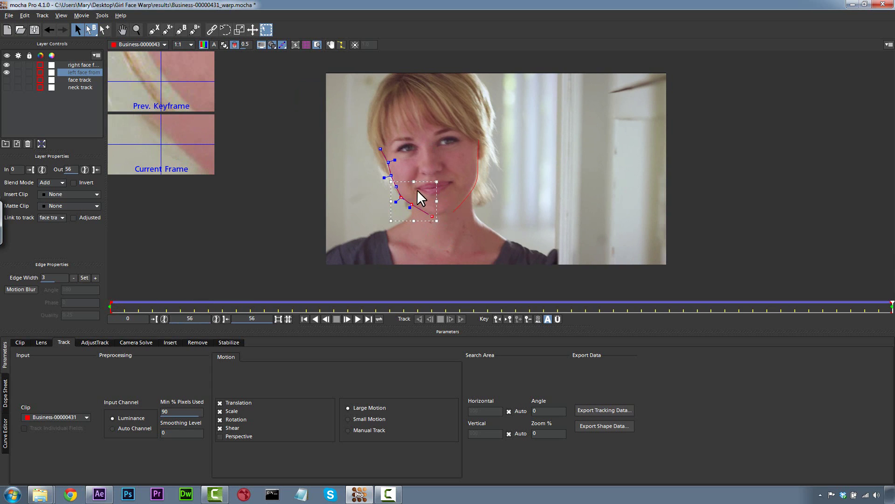
click(443, 164)
click(478, 185)
drag(521, 239, 485, 209)
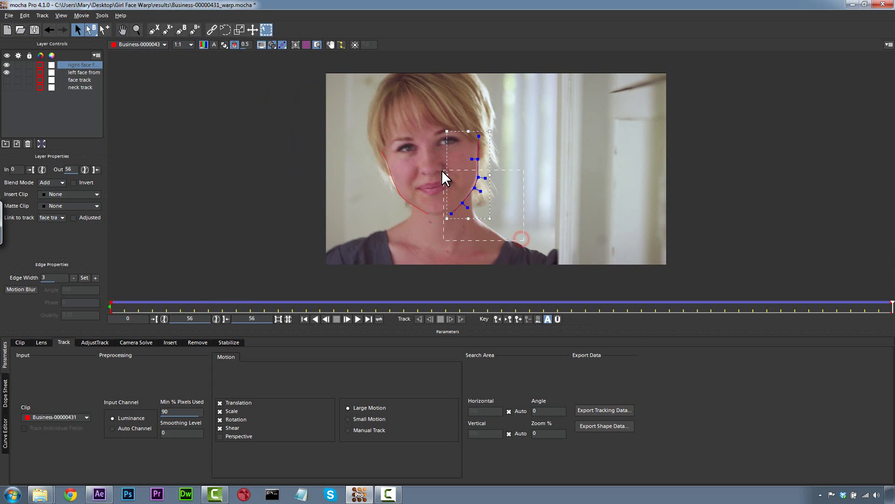
drag(442, 171, 444, 171)
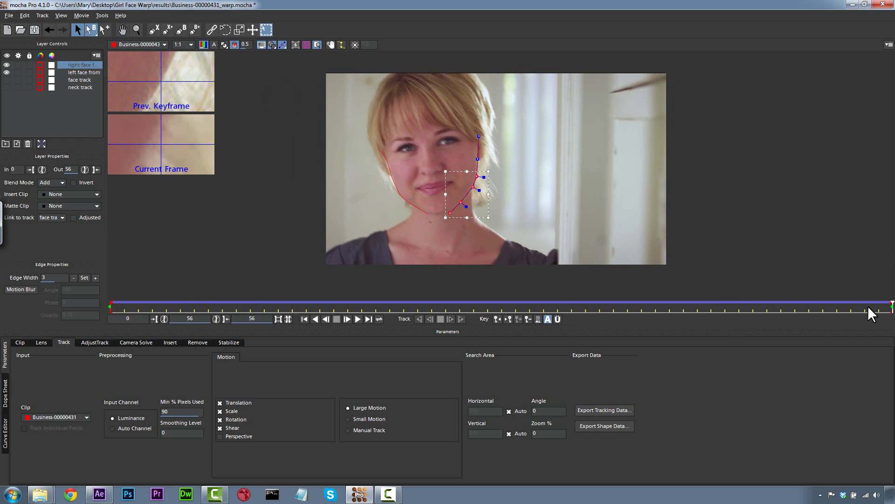
At frame 30, correct the right face from and left face from splines to match the jaw edges
mouse_move(889, 307)
mouse_down()
mouse_move(596, 284)
mouse_move(190, 276)
mouse_move(58, 288)
mouse_move(551, 267)
mouse_move(533, 260)
mouse_move(888, 258)
mouse_move(480, 244)
mouse_move(529, 244)
mouse_move(434, 168)
mouse_up()
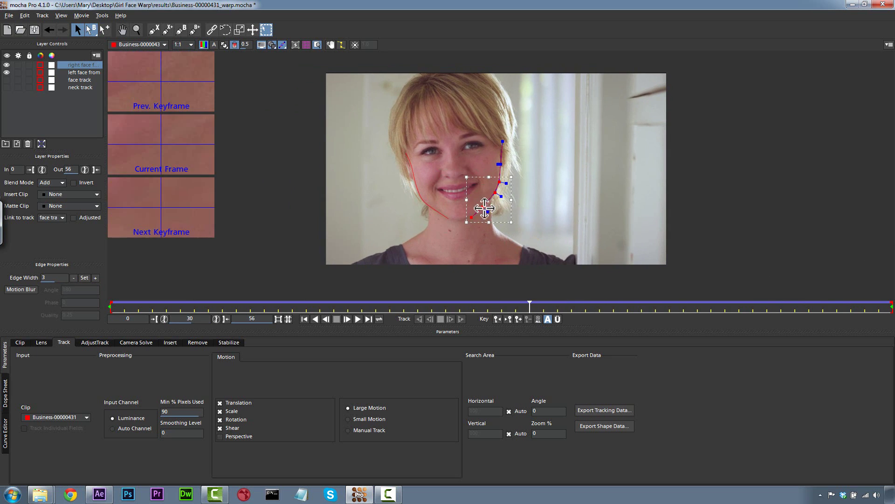
drag(482, 208, 481, 211)
click(435, 200)
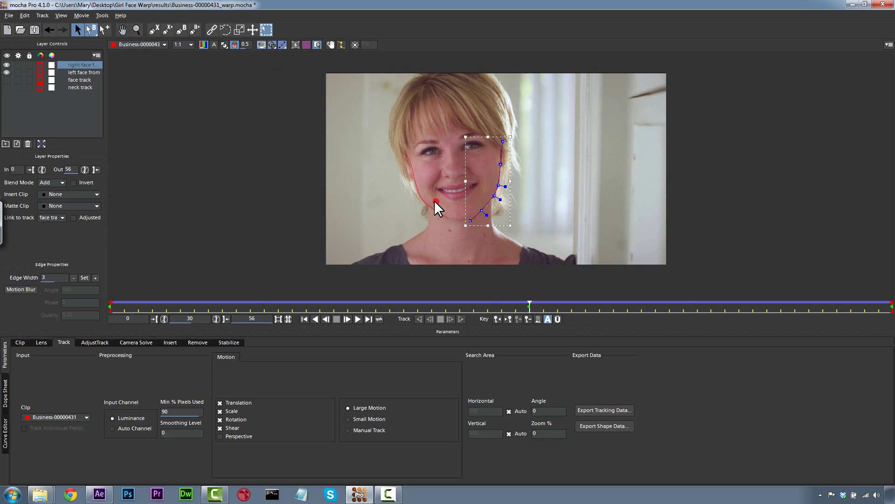
click(424, 198)
drag(372, 143, 460, 242)
drag(422, 201, 420, 203)
click(346, 204)
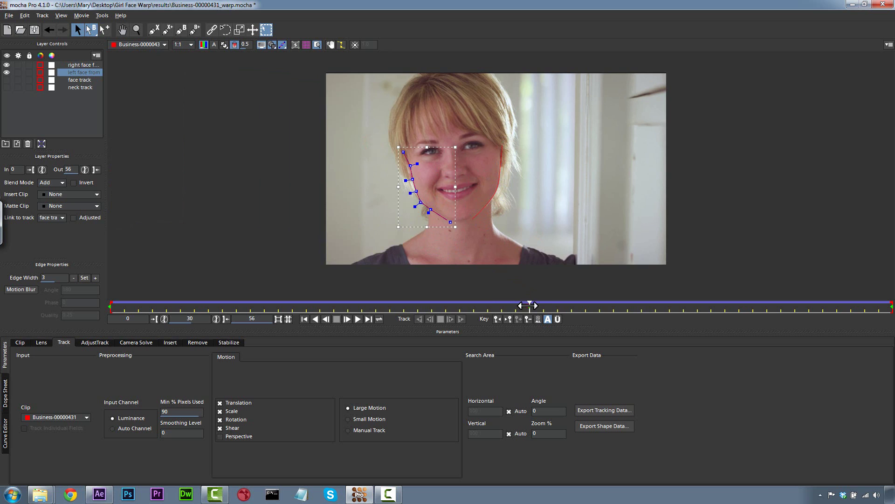
Check the splines through to the last frame, then at frame 0 duplicate the right face from and left face from layers
drag(528, 305, 888, 289)
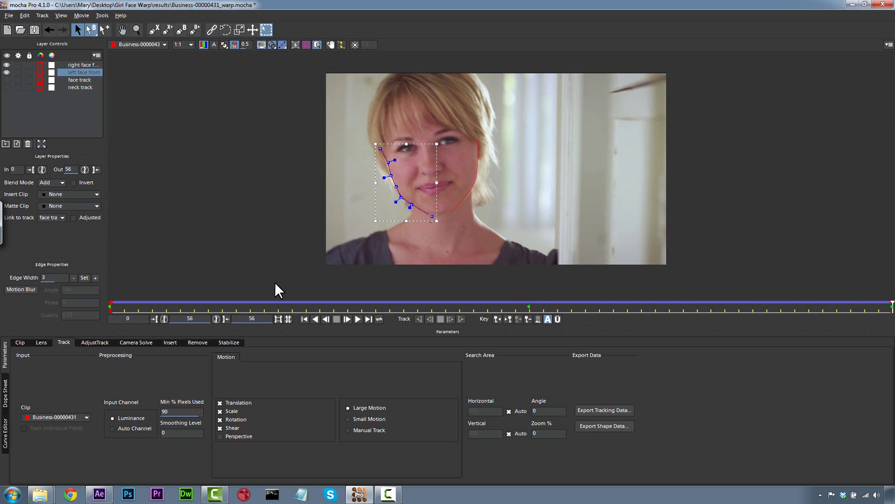
click(281, 305)
drag(279, 305, 93, 282)
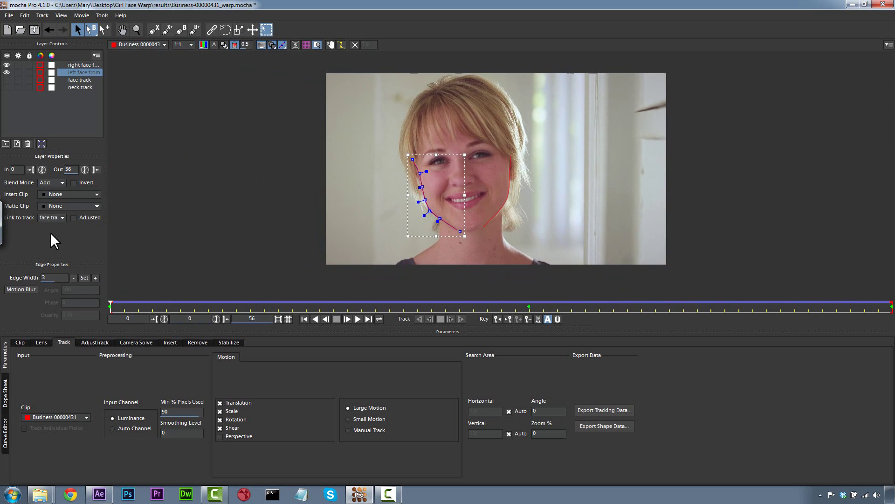
click(87, 64)
shift+click(86, 74)
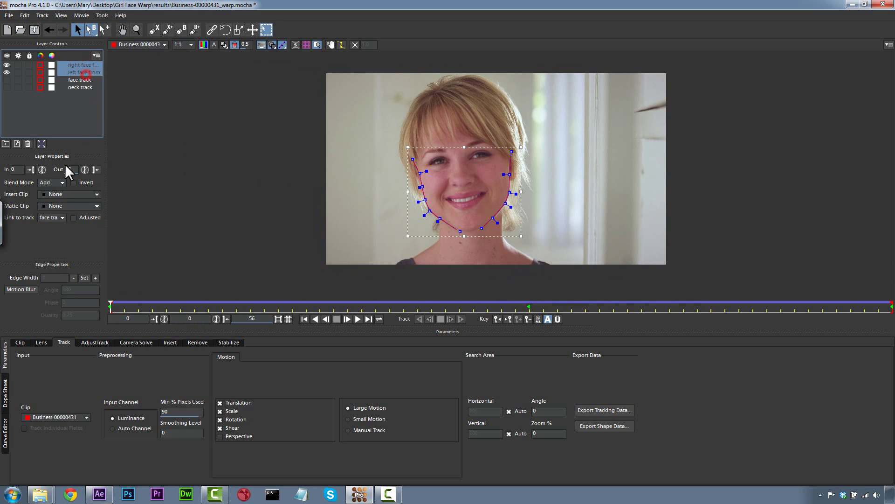
click(16, 143)
Rename the duplicates "left face to" and "right face to", and hide the two original face from layers
click(89, 80)
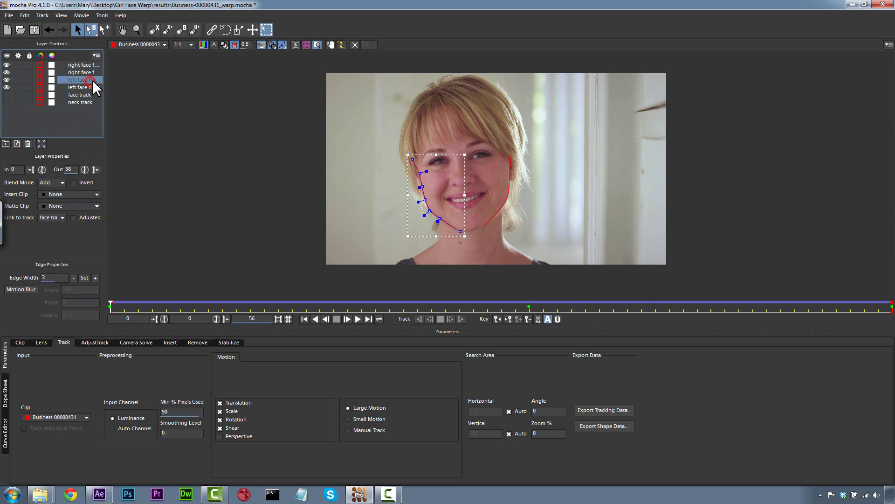
double_click(92, 79)
key(BackSpace)
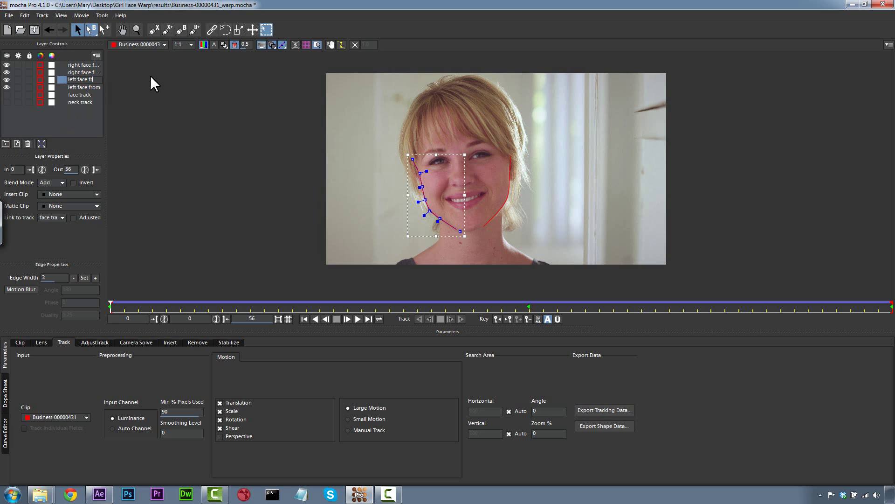
key(BackSpace)
text(toto)
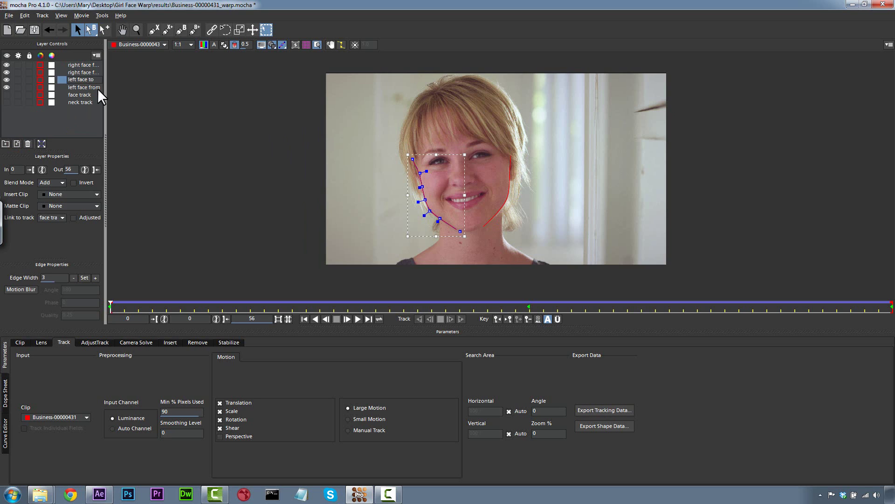
click(89, 65)
double_click(93, 64)
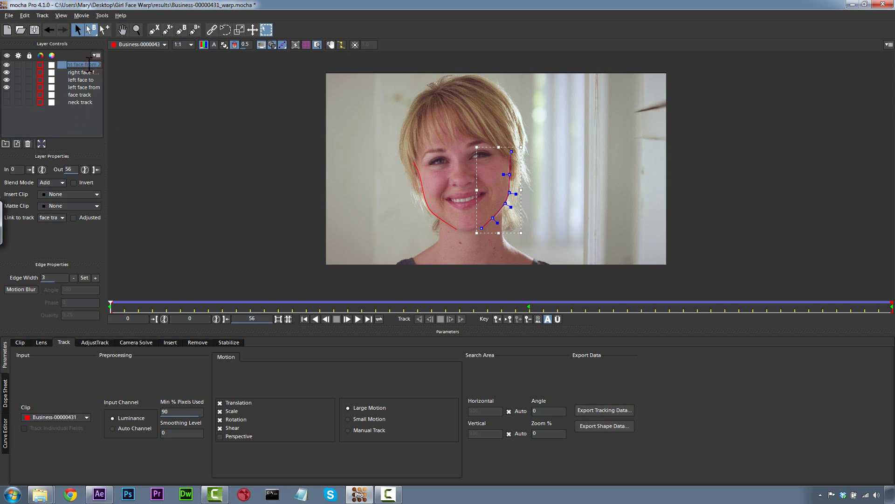
text(to)
click(8, 73)
click(9, 87)
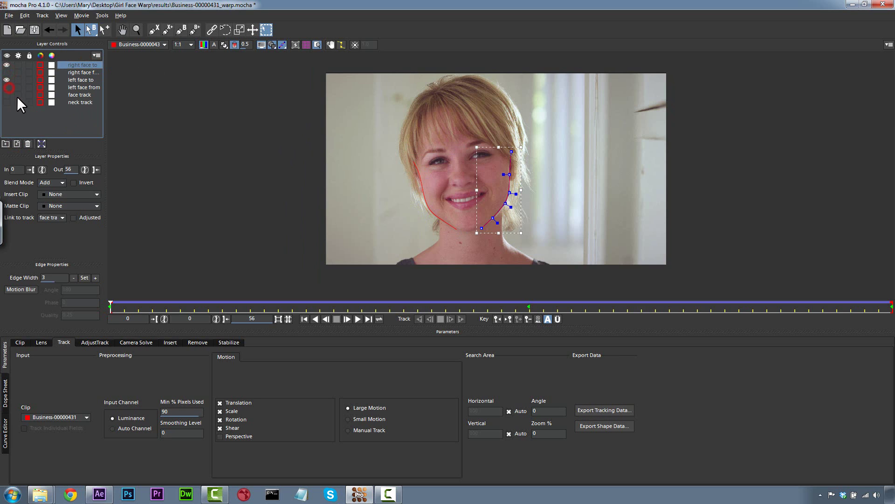
With Überkey enabled, move the whole left face to and right face to splines inward from the jaw edges
click(75, 80)
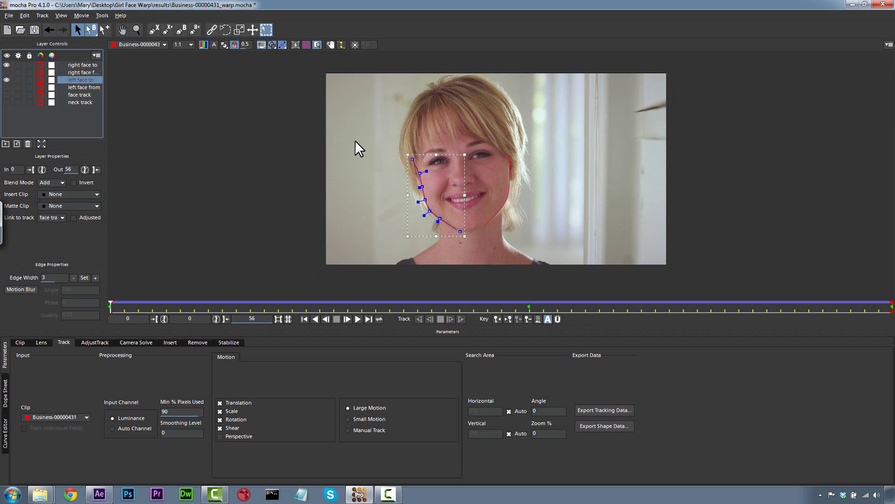
click(558, 319)
drag(368, 132, 475, 257)
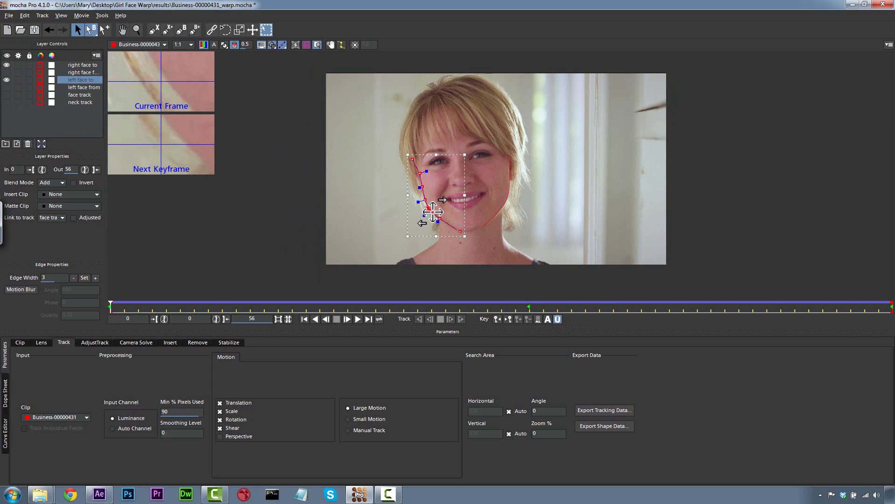
drag(430, 211, 441, 209)
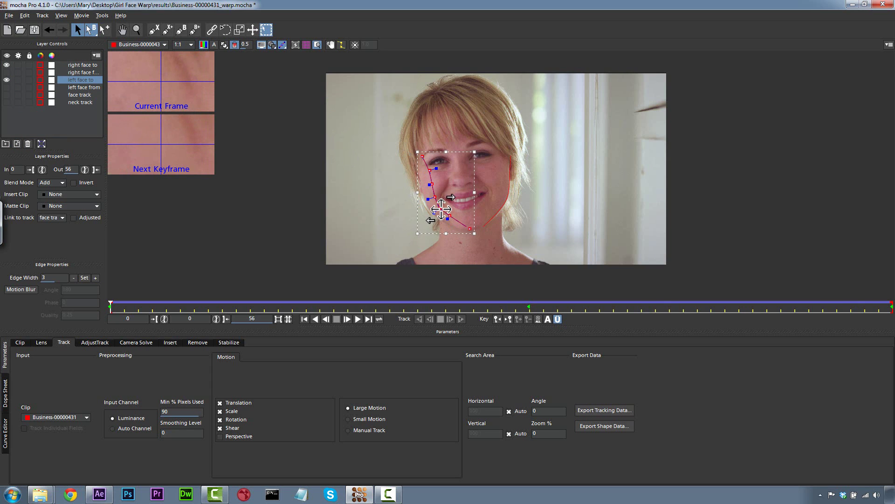
click(503, 191)
drag(469, 130, 552, 259)
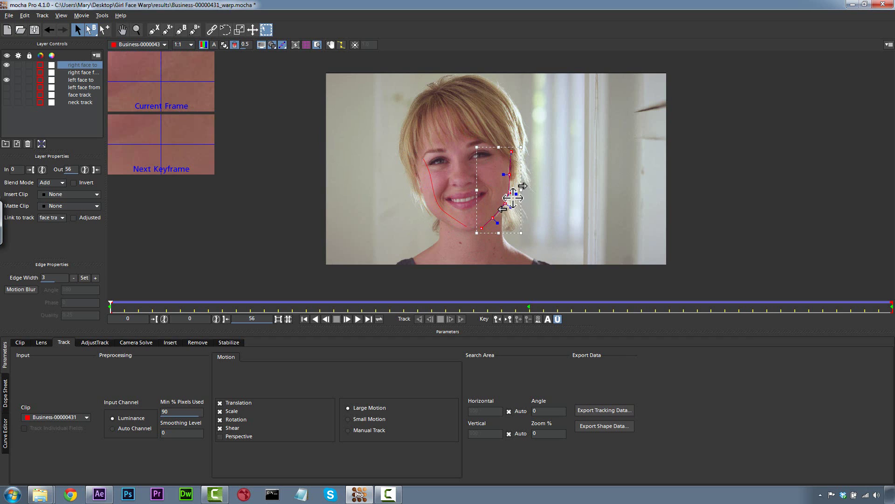
drag(512, 197, 498, 195)
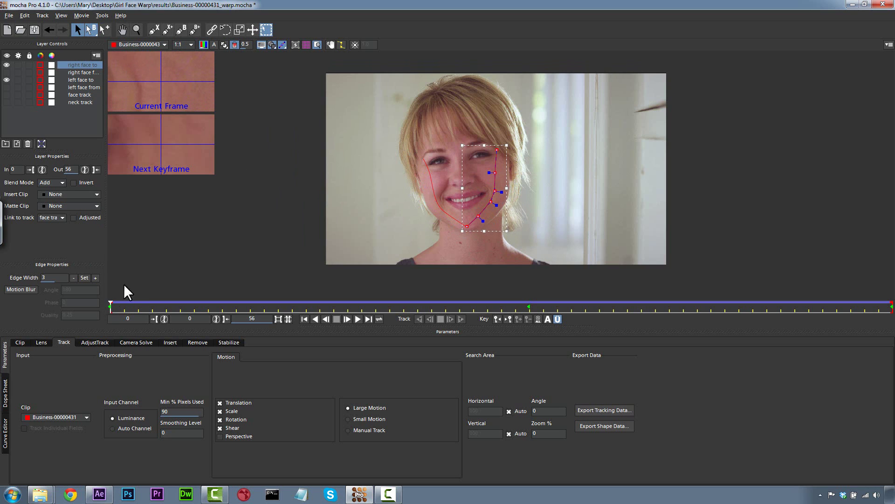
Turn off the zoom windows and show the right face from and left face from layers again
click(316, 45)
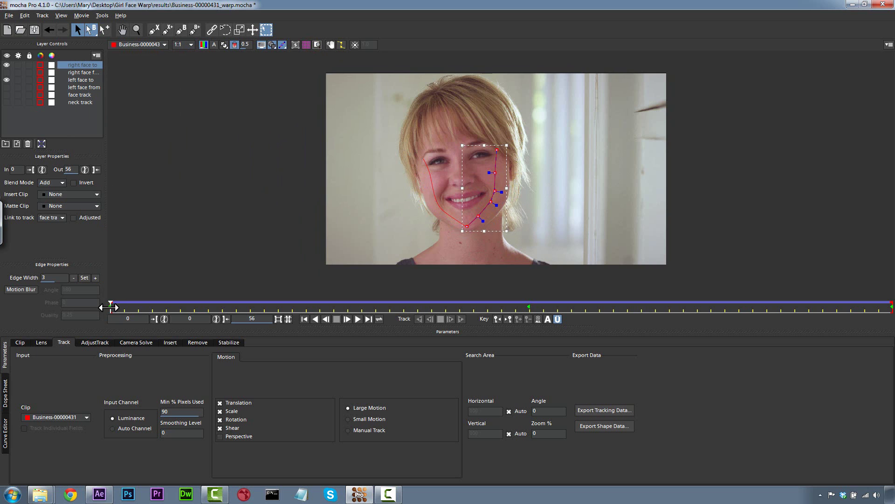
drag(110, 308, 23, 254)
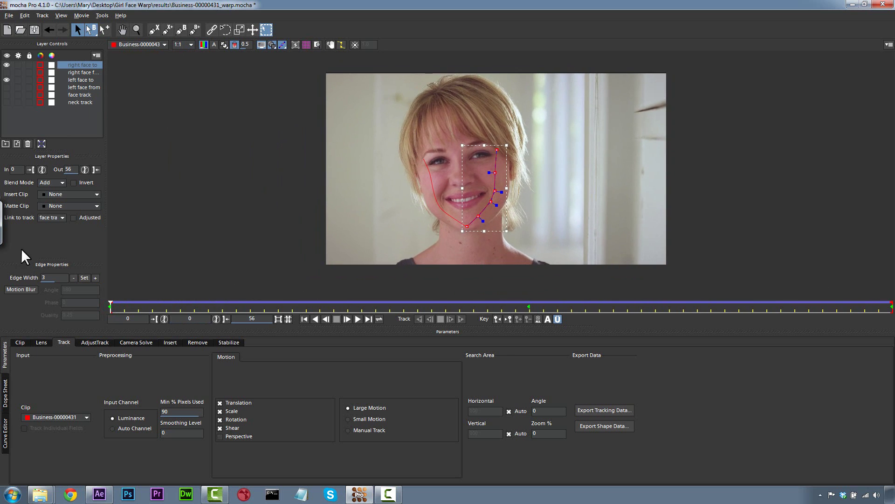
click(78, 73)
click(7, 72)
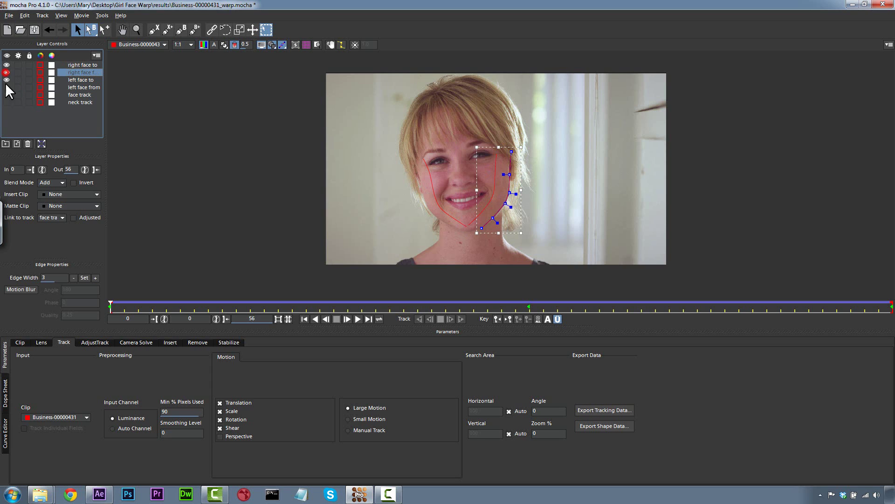
click(6, 87)
Nudge the whole left face to spline slightly further inward
click(427, 203)
drag(497, 254, 498, 254)
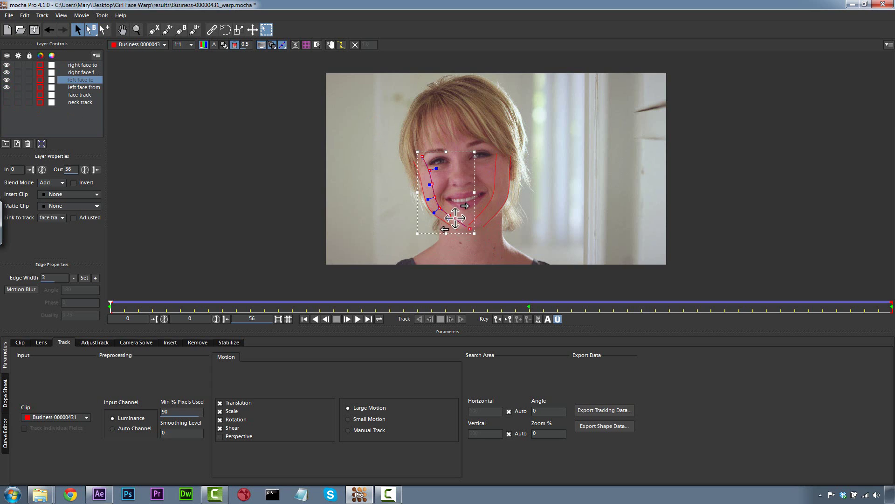
drag(449, 221, 451, 219)
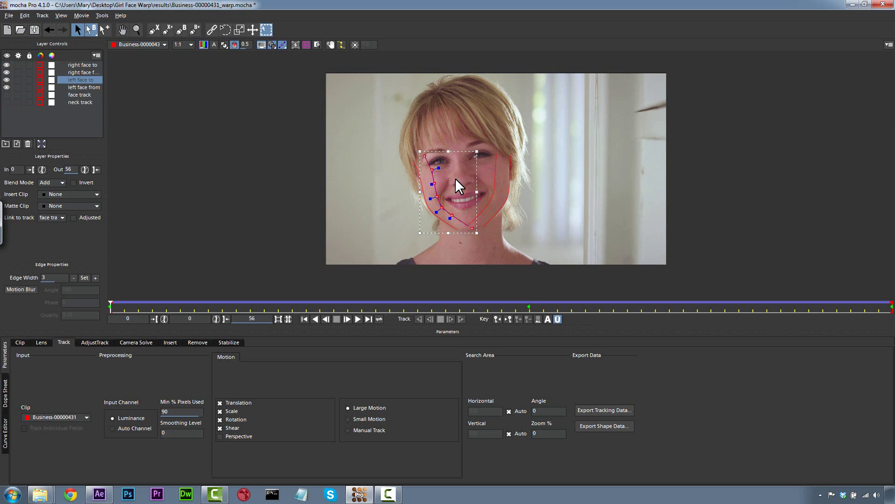
Draw an open three-point X-spline down the left side of the neck to the shoulder and fit its curve to the edge
click(86, 65)
click(155, 31)
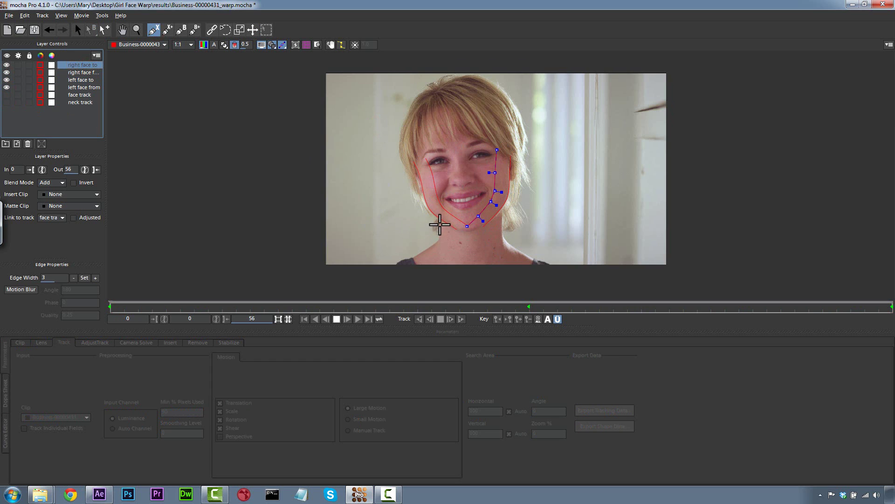
click(440, 220)
click(440, 238)
click(404, 262)
right_click(417, 230)
click(372, 198)
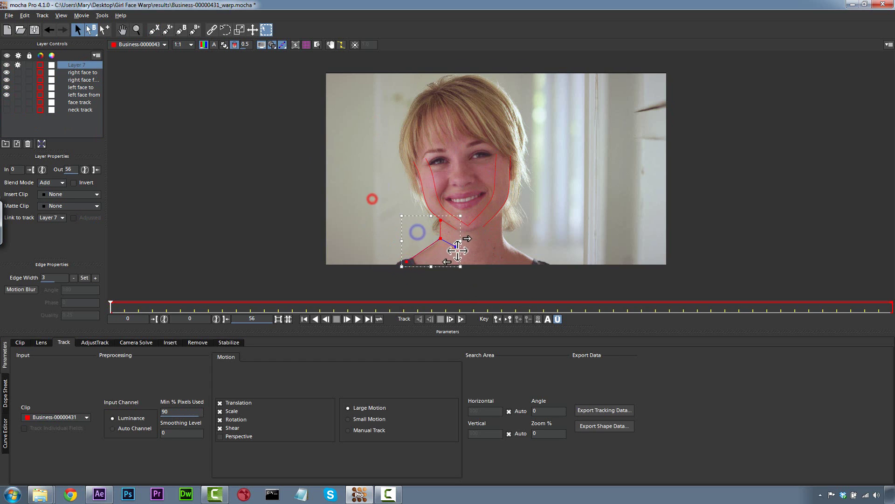
drag(455, 247, 452, 246)
drag(438, 237, 439, 239)
Rename the new neck spline's layer "left neck from"
double_click(70, 65)
text(left neck from)
key(Return)
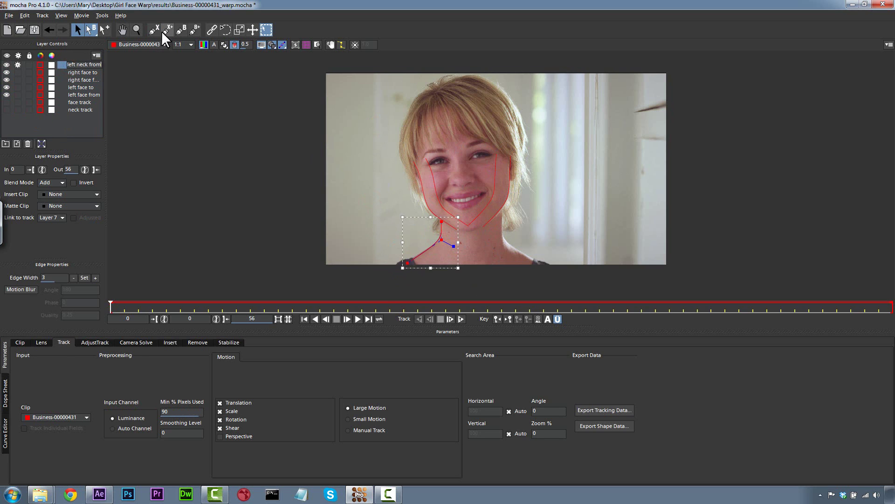
Draw an open three-point X-spline down the right side of the neck to the shoulder and adjust the neck splines' points
click(156, 30)
click(501, 210)
click(502, 238)
click(537, 261)
right_click(547, 244)
drag(487, 247, 502, 208)
click(511, 218)
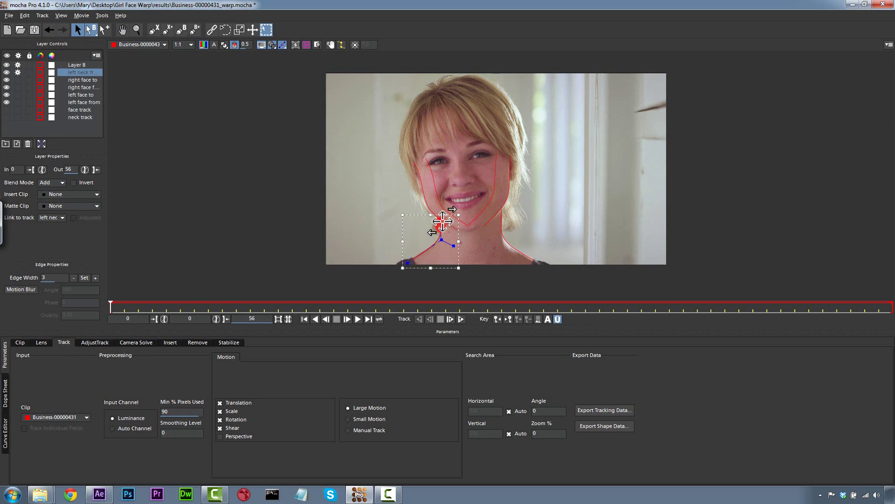
Name the right neck spline's layer "right neck from" and link both neck from layers to the neck track layer
double_click(78, 64)
text(ri)
click(121, 92)
click(89, 65)
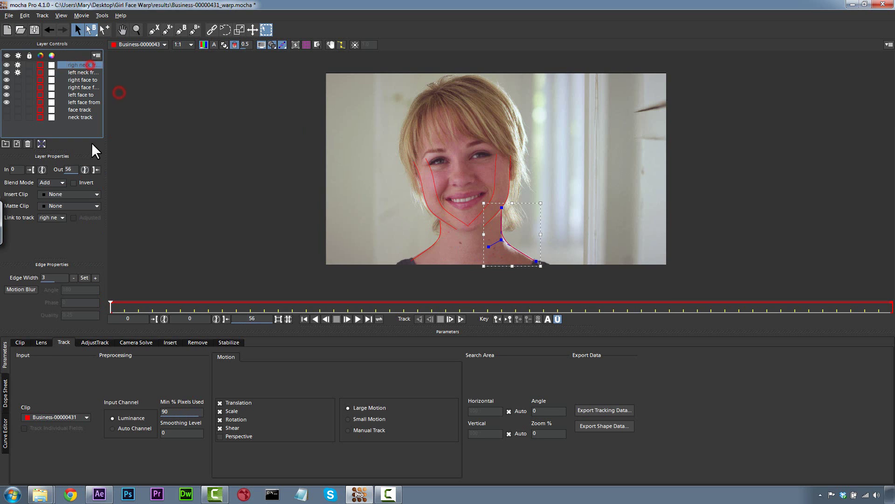
click(59, 218)
click(57, 232)
click(83, 72)
click(47, 218)
click(53, 232)
double_click(78, 65)
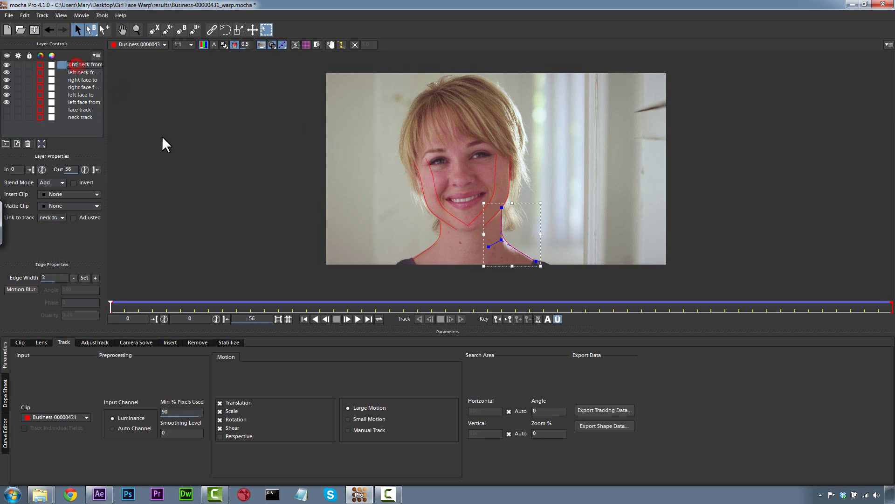
click(167, 110)
Duplicate the left neck from and right neck from layers together at frame 0
click(439, 236)
mouse_move(111, 303)
mouse_down()
mouse_move(200, 290)
mouse_move(888, 288)
mouse_move(111, 288)
mouse_up()
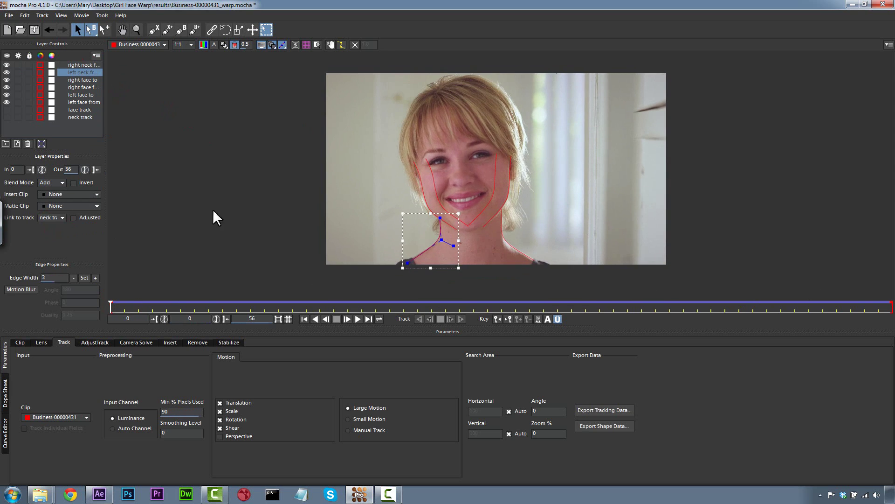
shift+click(82, 66)
click(17, 144)
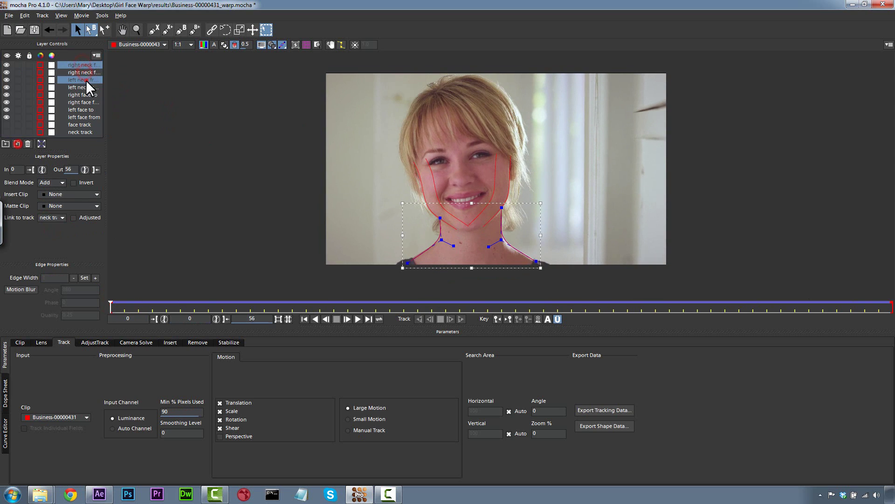
Rename the duplicates "left neck to" and "right neck to", and hide the neck from layers and all face layers
double_click(86, 80)
text(left neck to)
click(93, 63)
double_click(93, 64)
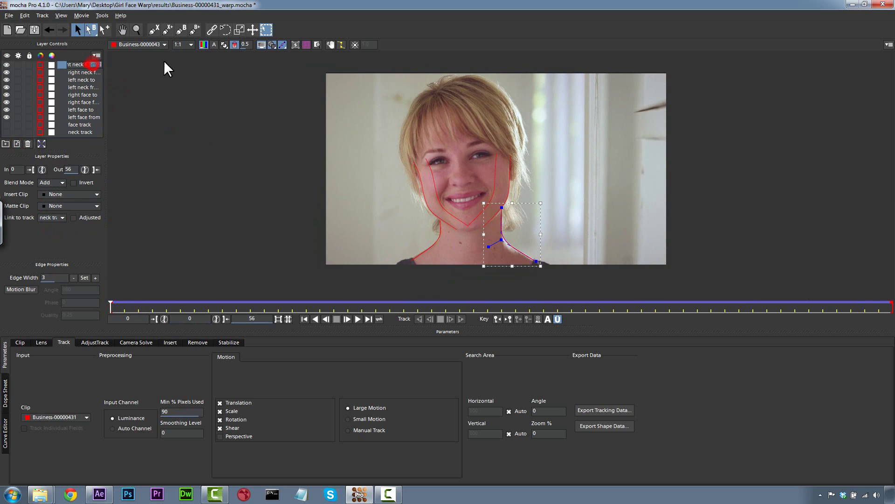
click(6, 72)
drag(6, 88, 7, 117)
Move the whole left neck to spline inward from the edge of the neck
click(377, 206)
click(441, 243)
drag(444, 247, 452, 249)
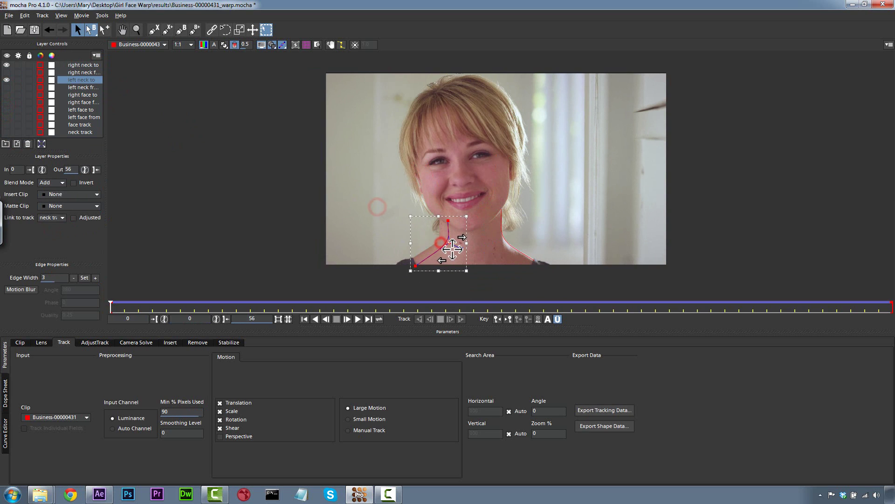
Undo the whole-spline move and shift only the upper points of the left neck to spline inward
key(ctrl+z)
drag(404, 182, 447, 246)
drag(441, 240, 455, 247)
Shift the upper points of the right neck to spline inward and lower its top point slightly
drag(490, 203, 511, 245)
drag(501, 240, 491, 248)
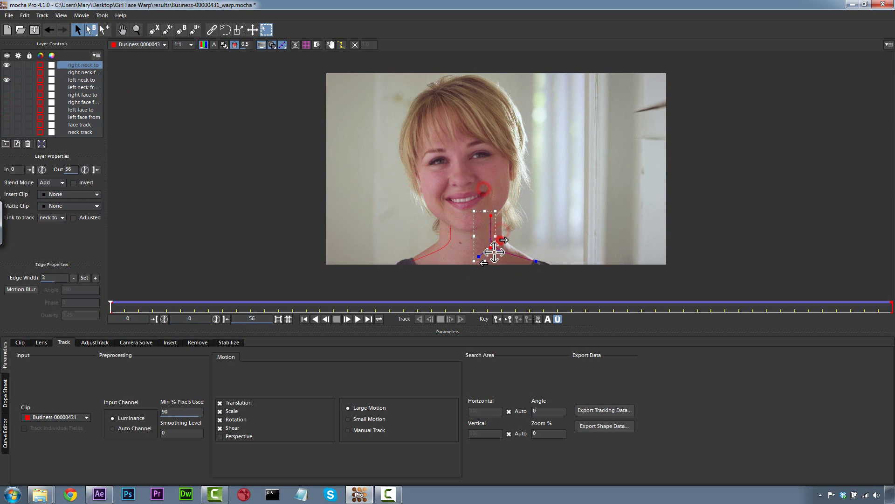
click(504, 228)
drag(491, 215, 490, 221)
Check the splines at the last frame and move the top point of the left neck to spline slightly down and inward
drag(111, 305, 893, 301)
click(422, 220)
drag(421, 201, 425, 206)
drag(893, 304, 67, 286)
Turn on Autokey and lower the top point of the left neck to spline slightly at frame 56
click(548, 318)
drag(109, 306, 894, 335)
drag(425, 205, 426, 211)
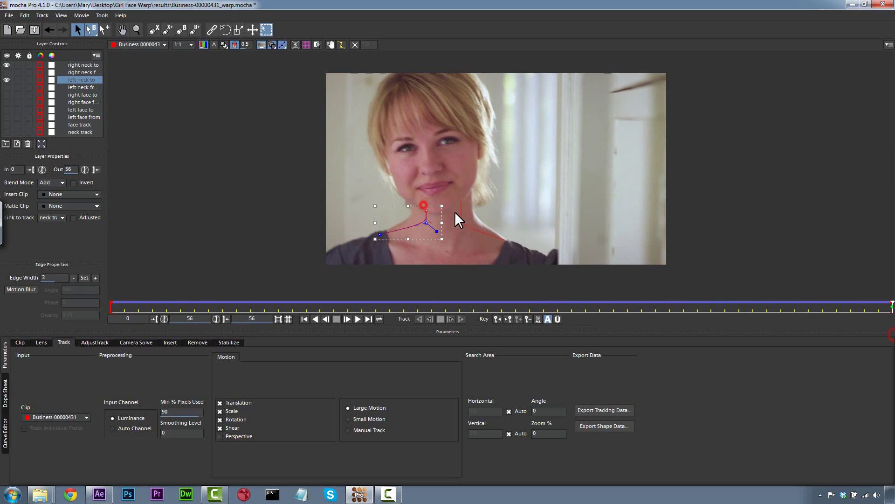
Return to frame 0 and make the hidden neck from layers and all left and right face layers visible
drag(889, 307, 230, 191)
click(7, 72)
click(7, 87)
click(7, 94)
click(7, 102)
click(7, 110)
click(7, 118)
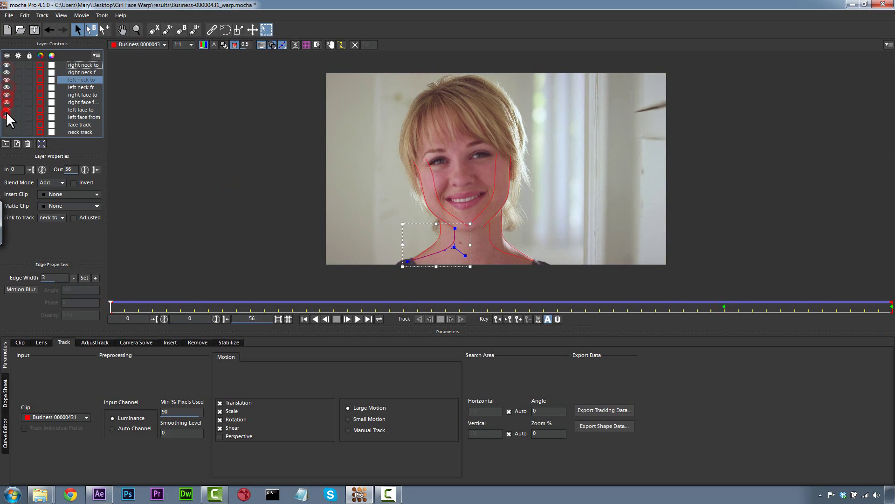
Deselect the left neck to layer and save the project
click(217, 149)
click(10, 16)
click(23, 60)
Draw a closed X-spline around the outside of the woman's hair, neck and shoulders, extending below the frame
click(153, 31)
click(449, 82)
click(429, 91)
click(417, 107)
click(409, 123)
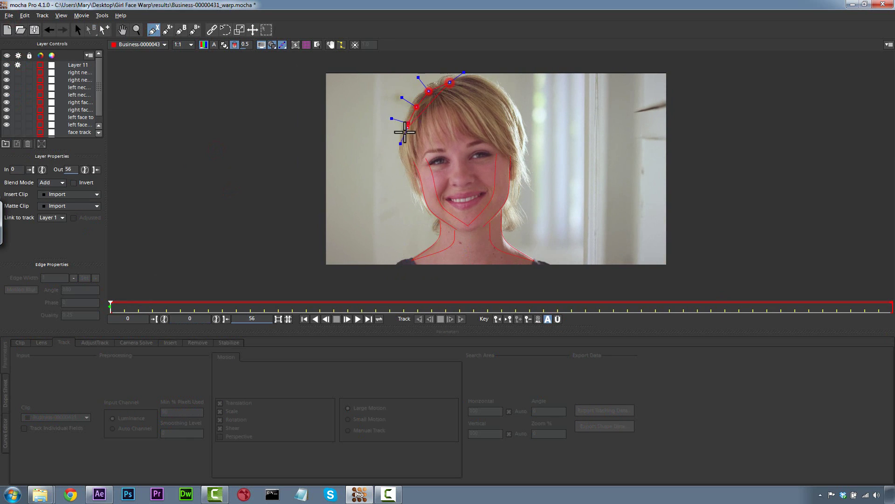
click(403, 145)
click(404, 161)
click(414, 183)
click(418, 199)
click(512, 239)
click(505, 228)
click(506, 208)
click(515, 190)
click(519, 172)
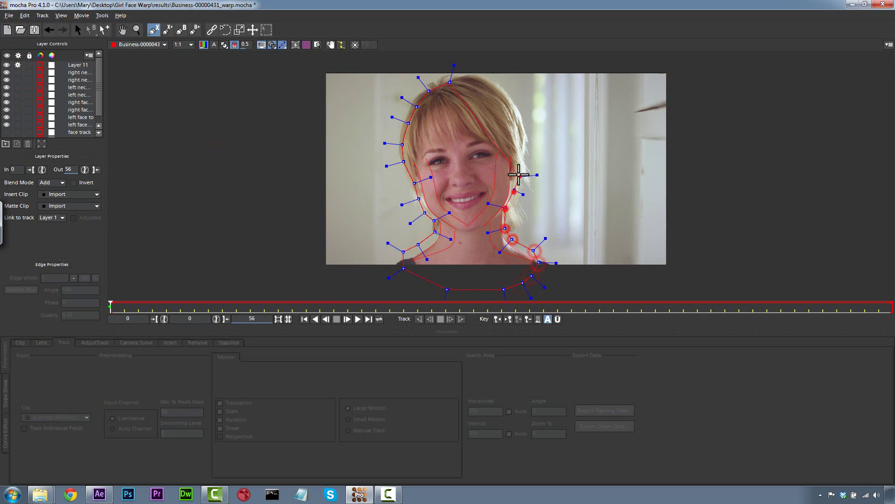
click(520, 151)
click(516, 127)
Name the new spline's layer "boundary" and track it forward to the last frame
double_click(74, 63)
text(boundary)
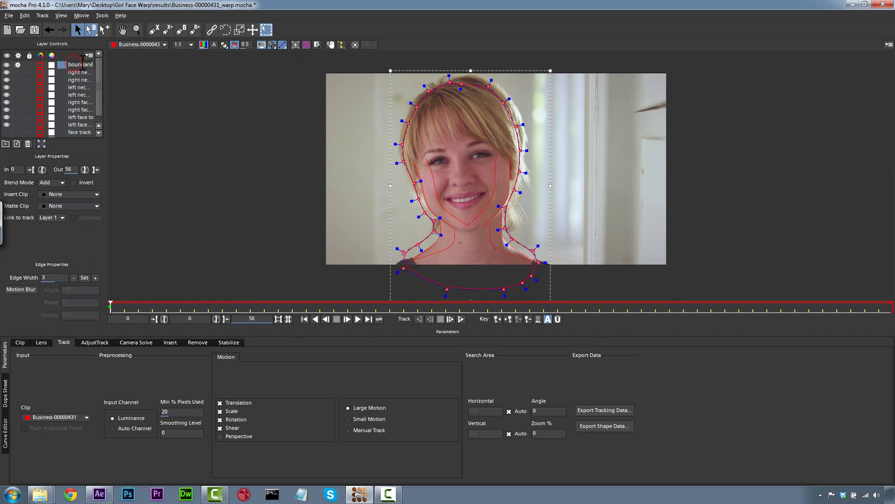
click(460, 319)
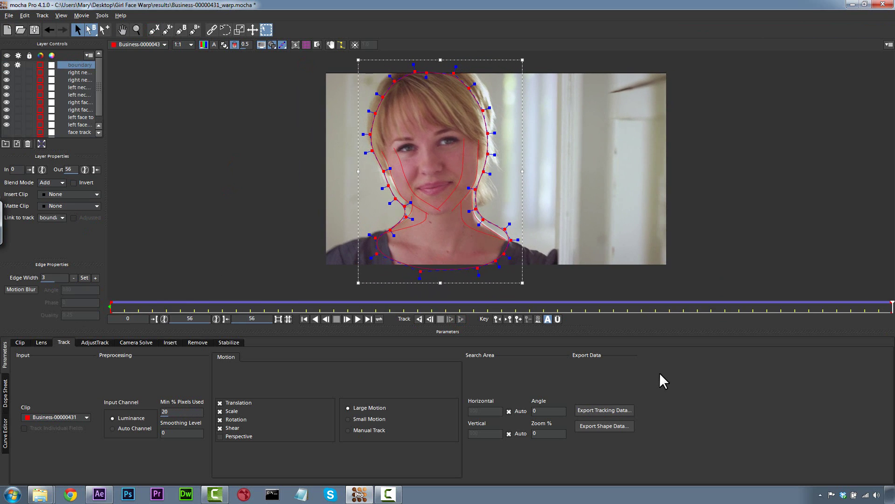
mouse_move(893, 305)
mouse_down()
mouse_move(327, 312)
mouse_move(893, 319)
mouse_up()
Save the project and take the boundary layer out of tracking, placing it below the left face layers
click(8, 16)
click(17, 62)
click(18, 65)
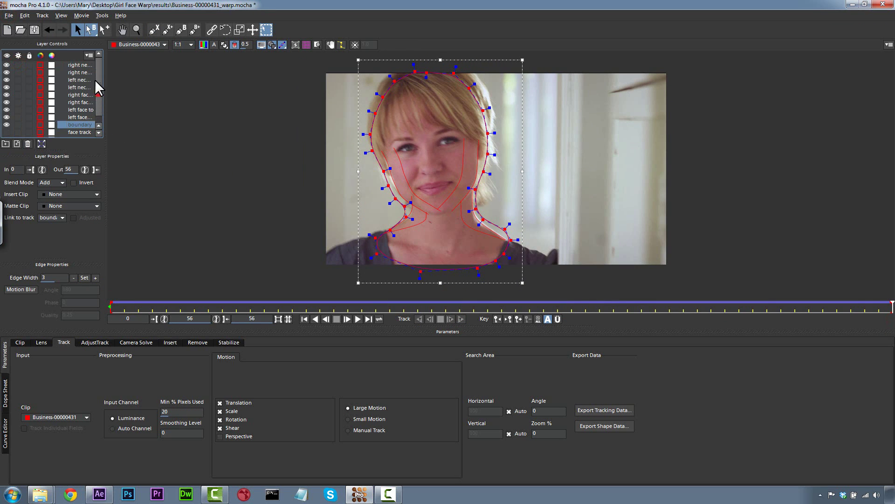
Export all visible layers as mocha shape data for AE to the clipboard
click(600, 426)
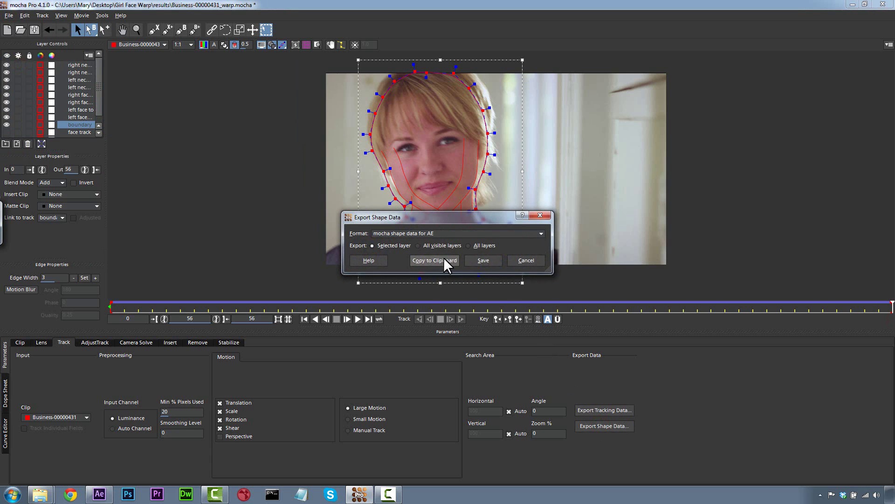
click(427, 245)
click(435, 260)
Switch to After Effects and import the Business-00000431 video from the Girl Face Warp folder
click(100, 494)
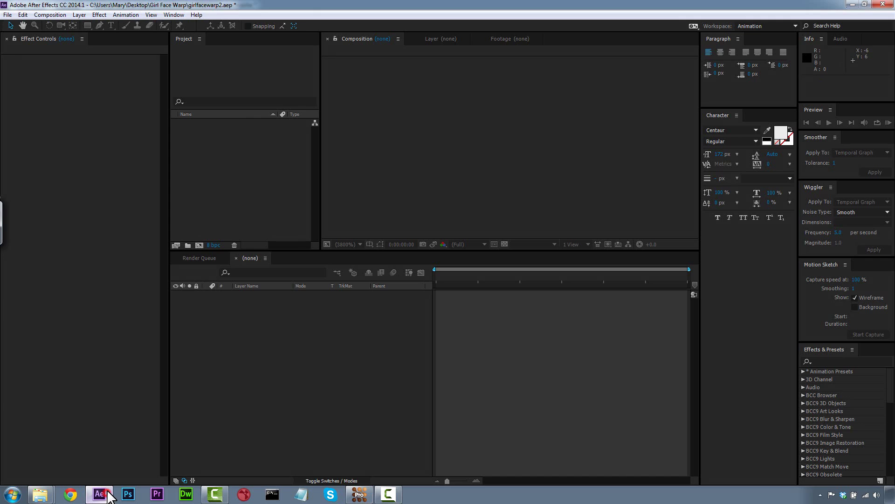
right_click(238, 158)
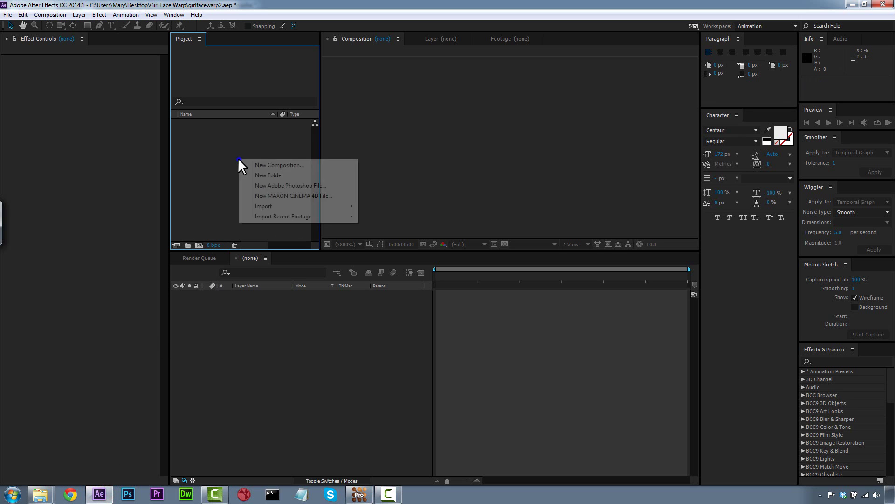
click(263, 206)
click(378, 206)
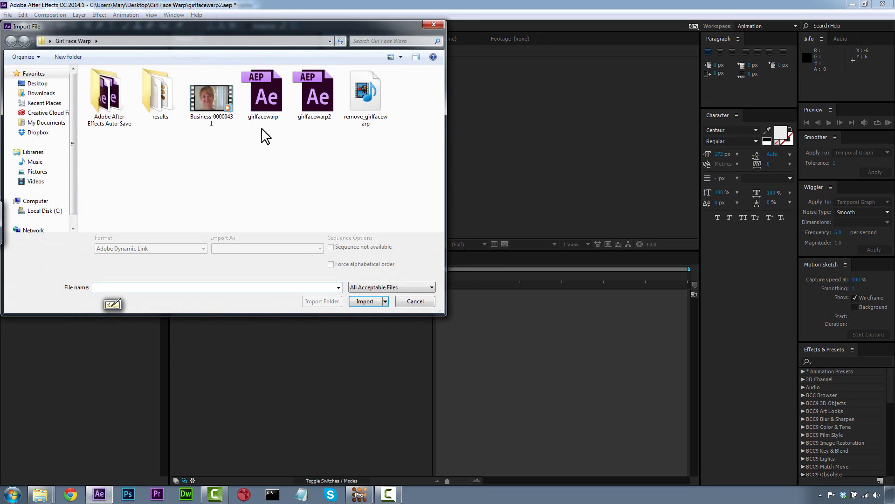
click(211, 99)
click(363, 300)
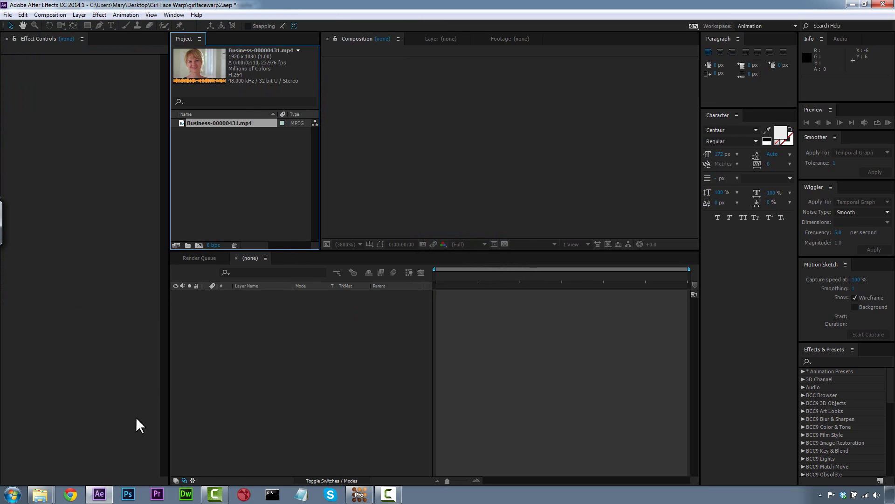
Switch to mocha Pro, view the clip's format settings, and copy the AE shape data of all visible layers again
click(355, 497)
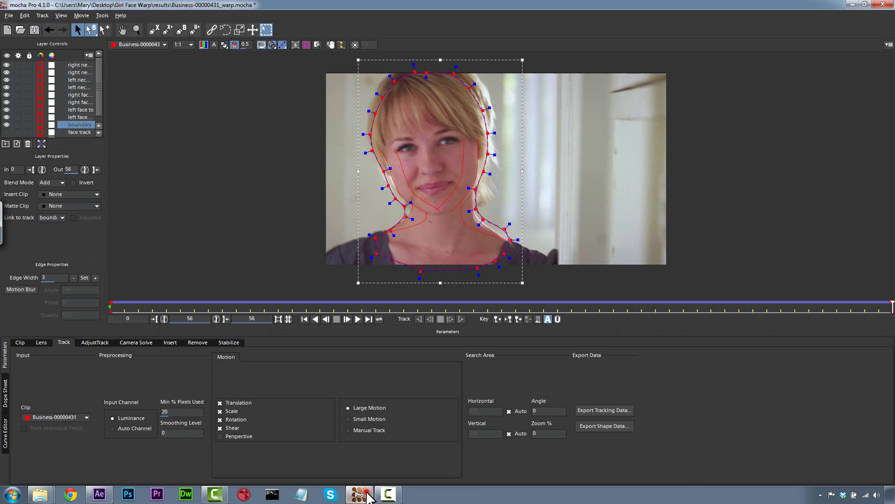
click(18, 342)
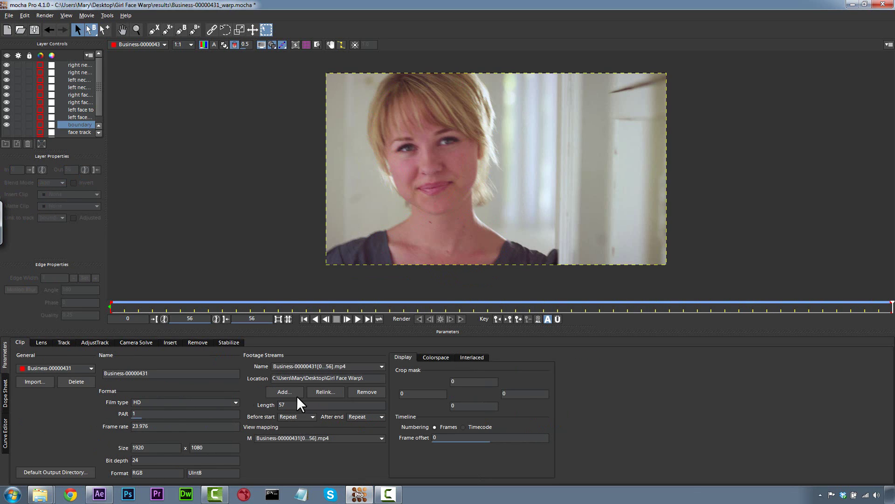
click(60, 344)
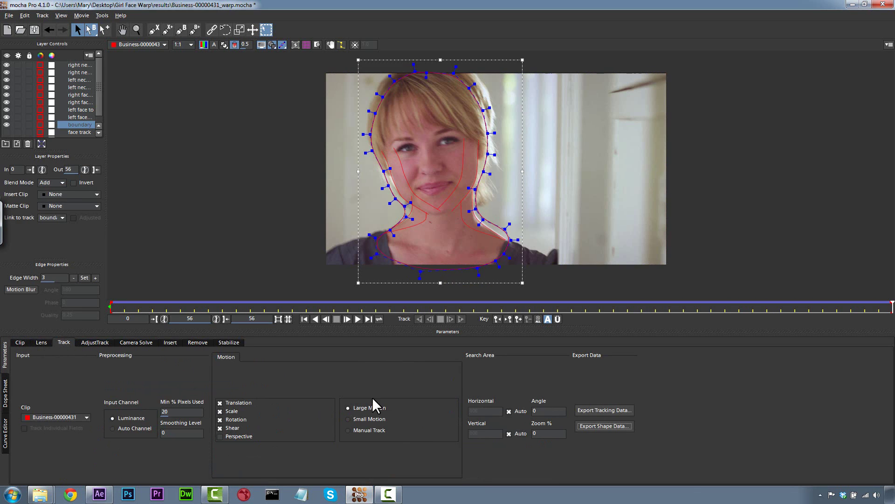
click(595, 426)
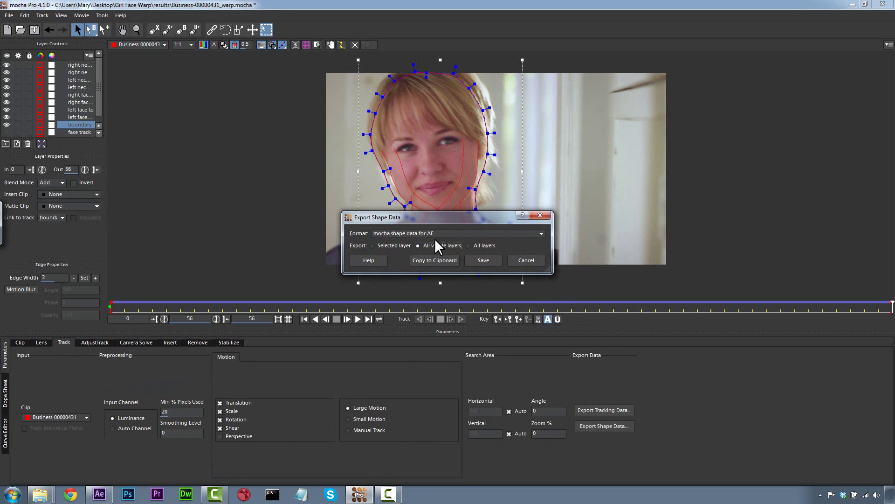
click(432, 260)
In After Effects, create a composition from Business-00000431.mp4 and paste the mocha masks onto its layer
click(100, 494)
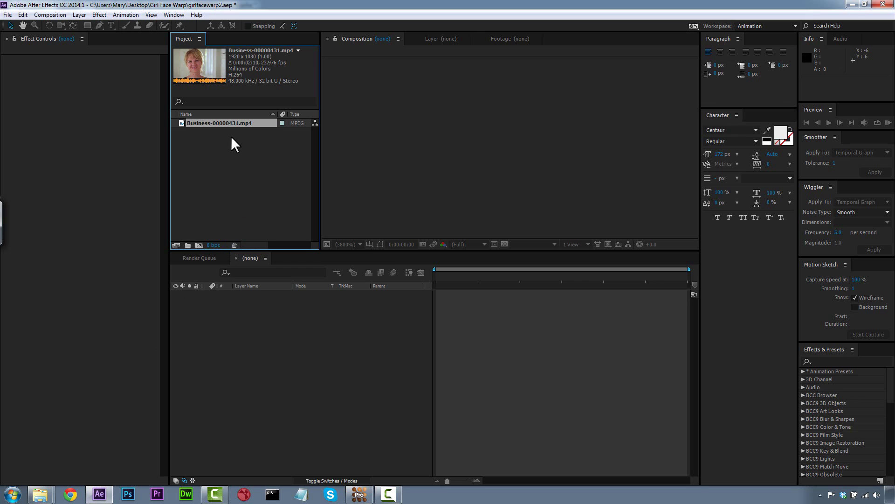
drag(236, 119, 289, 357)
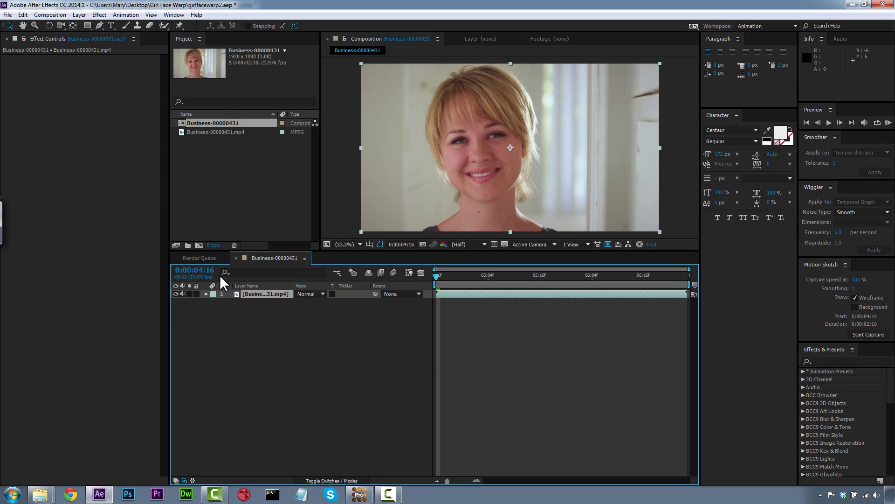
click(23, 15)
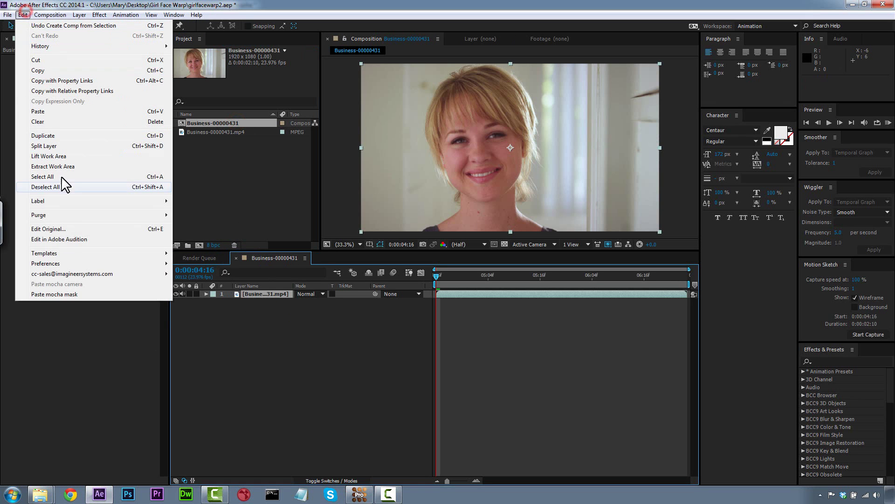
click(70, 295)
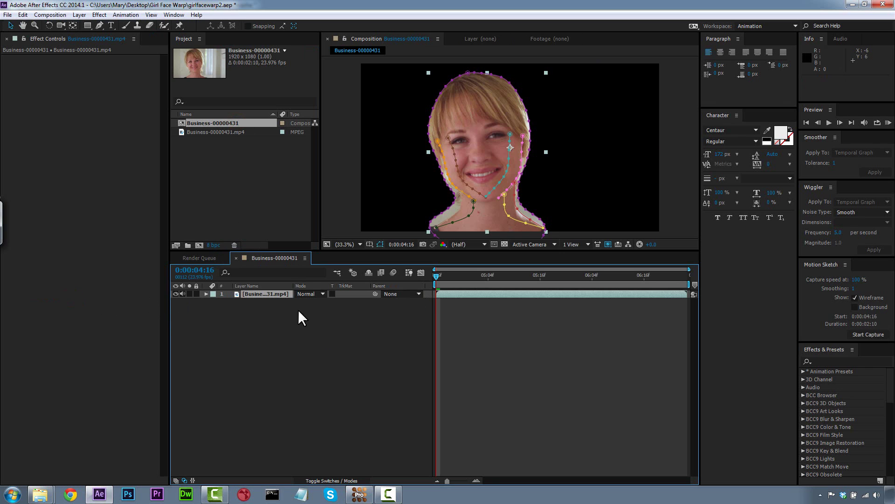
Place a second copy of Business-00000431.mp4 beneath the masked layer and add RE:Flex Warp to the masked layer
drag(228, 133, 261, 357)
click(257, 294)
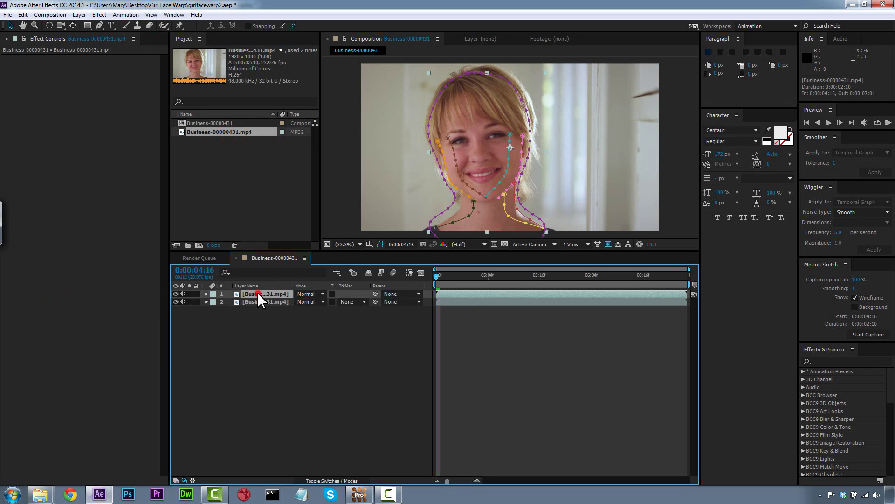
click(823, 360)
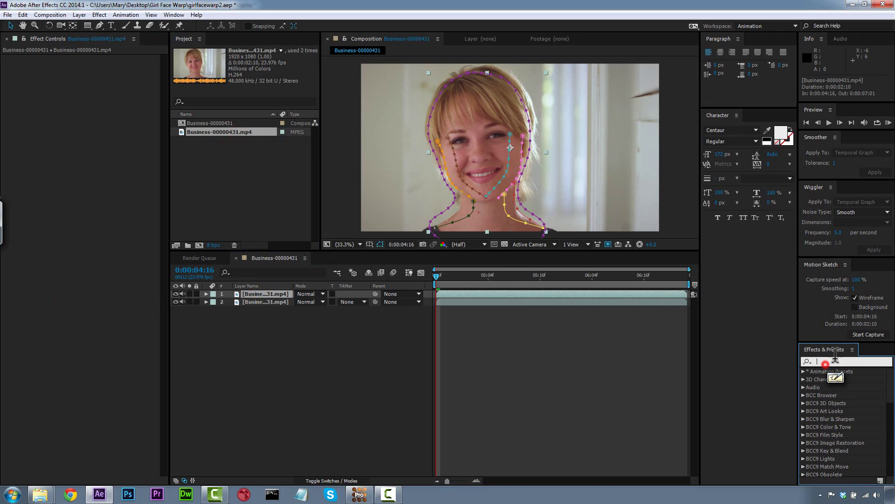
text(re)
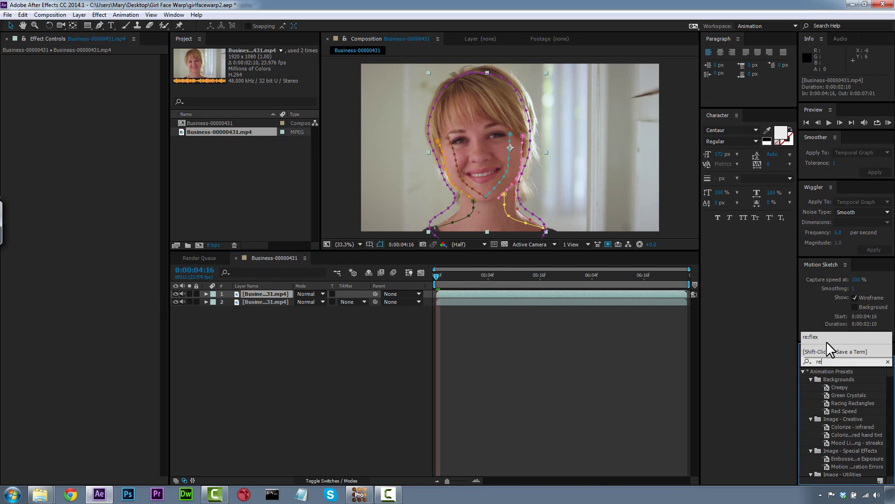
text(:f)
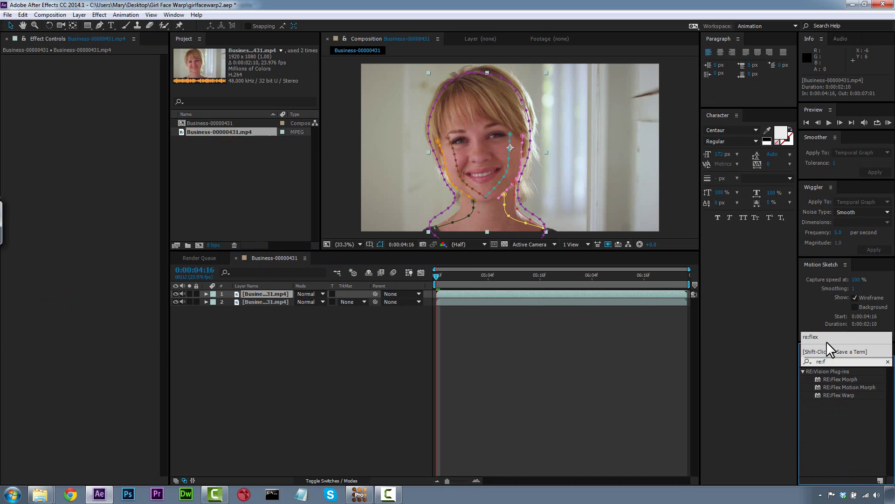
drag(830, 395, 265, 293)
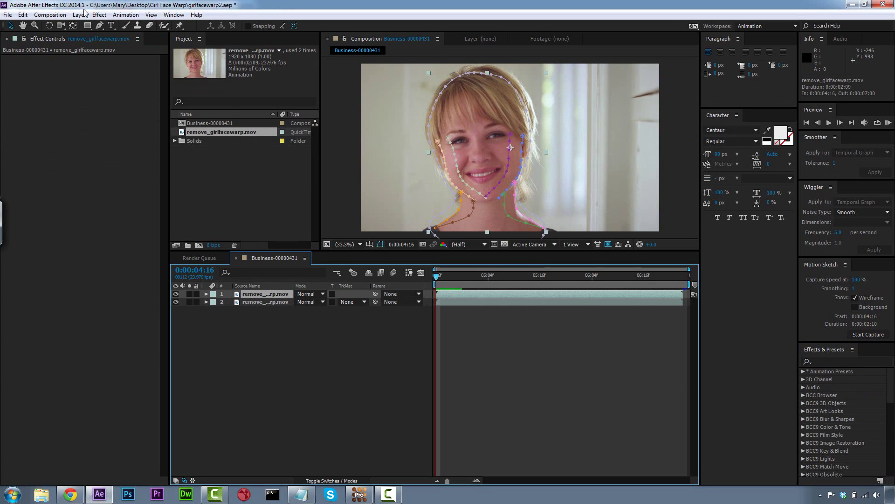
Apply the RE:Flex Warp effect to the masked top layer, remove_girlfacewarp.mov
click(99, 14)
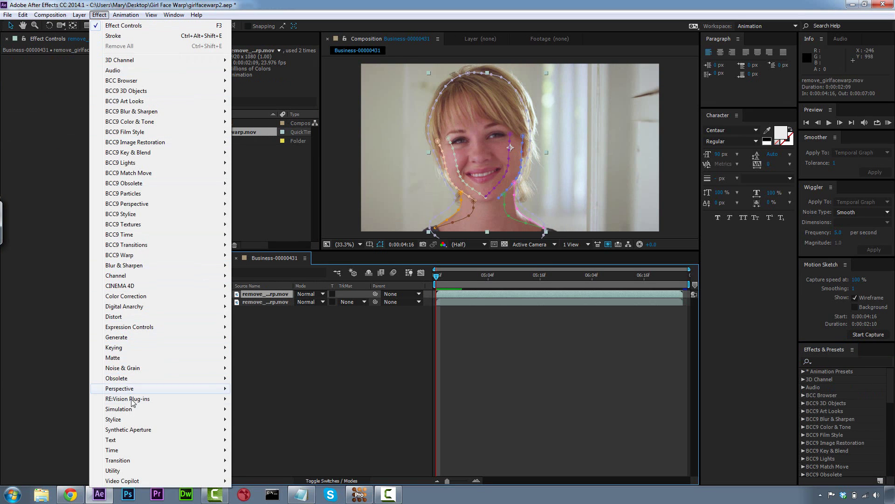
mouse_move(142, 401)
click(273, 419)
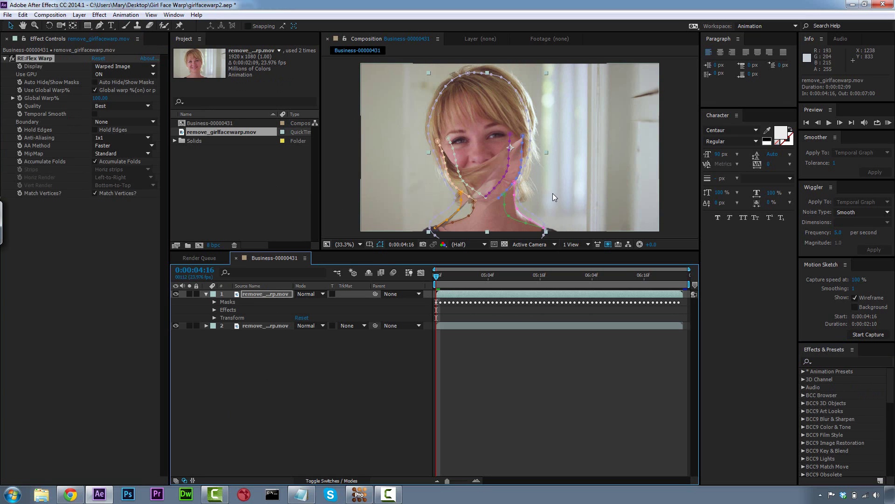
Expand the top layer's masks and move the boundary mask to the end of the list, below right neck from
click(214, 303)
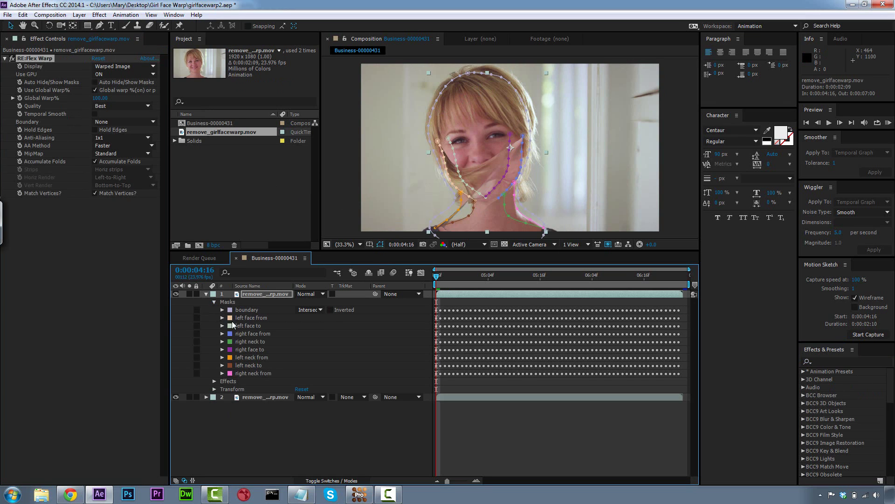
drag(249, 310, 284, 376)
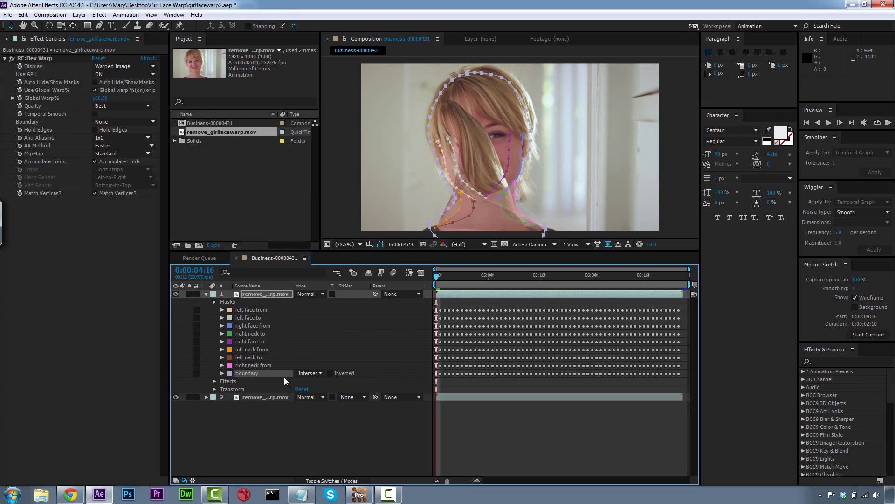
click(260, 310)
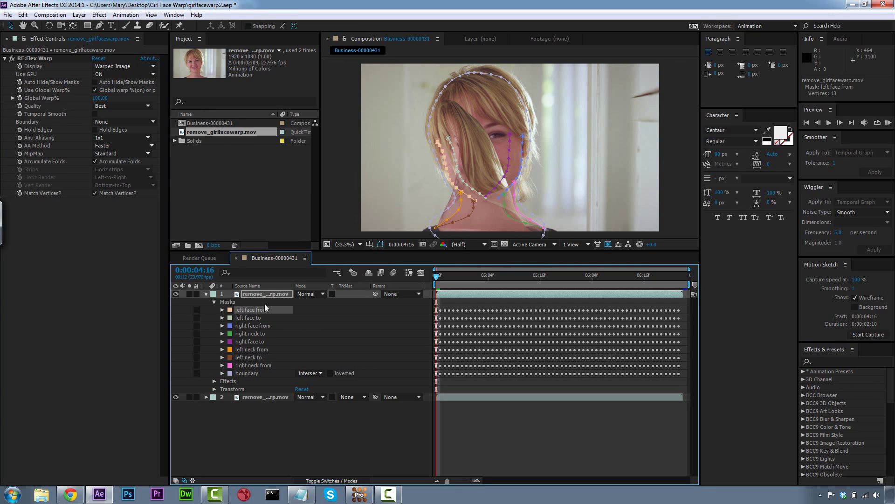
Set the Global Warp% of RE:Flex Warp to 17 and select the left neck to mask
drag(100, 98, 58, 98)
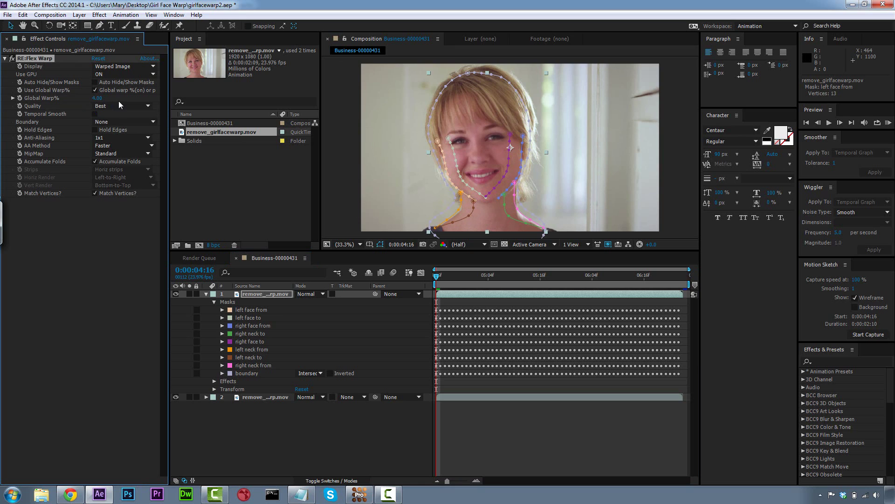
click(92, 99)
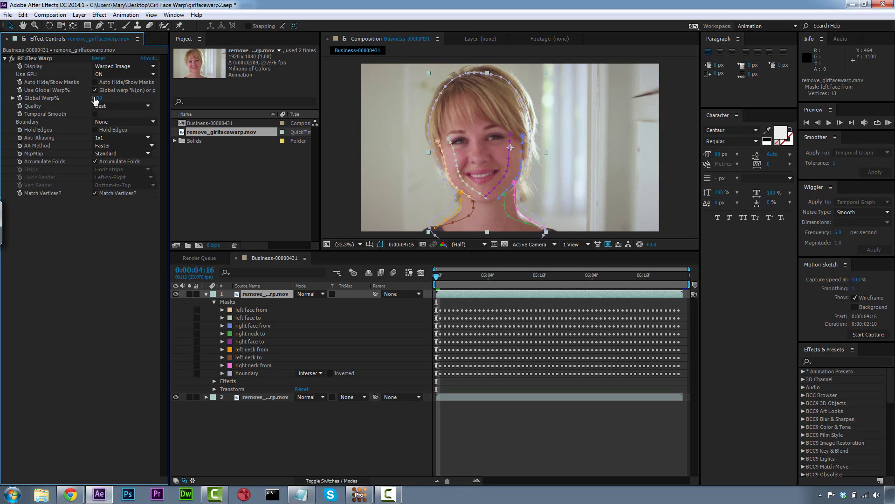
drag(98, 98, 104, 98)
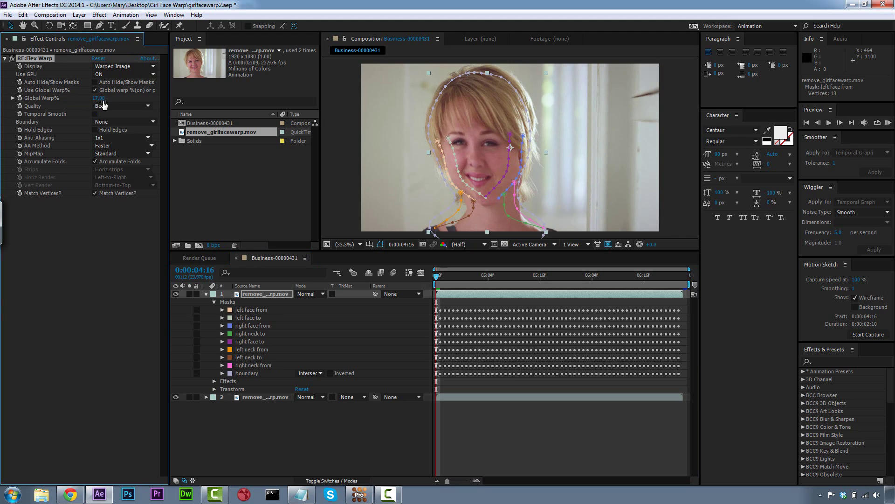
click(251, 365)
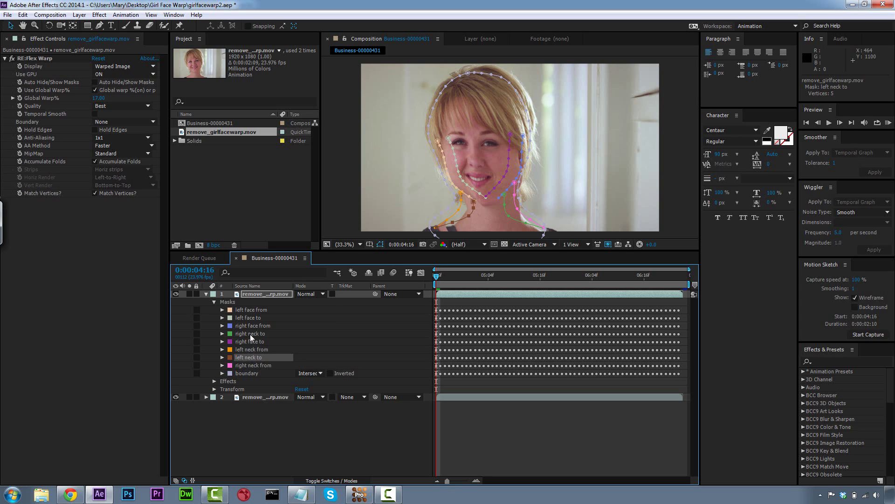
Move the right neck to mask directly above right neck from and set the Global Warp% of RE:Flex Warp to 15
drag(250, 334, 261, 366)
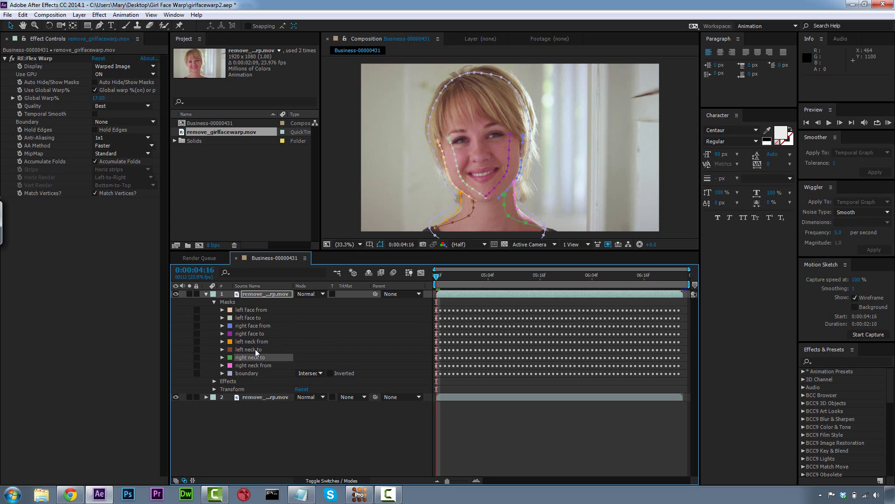
drag(98, 99, 94, 101)
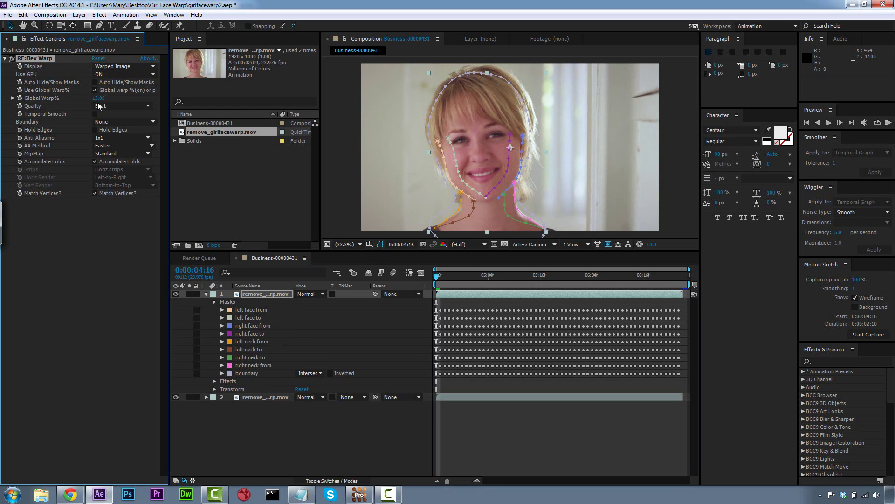
Go through the masks one by one, from left face from down to boundary, to check the order of the from/to pairs
click(253, 310)
click(252, 318)
click(251, 326)
click(250, 334)
click(251, 342)
click(251, 350)
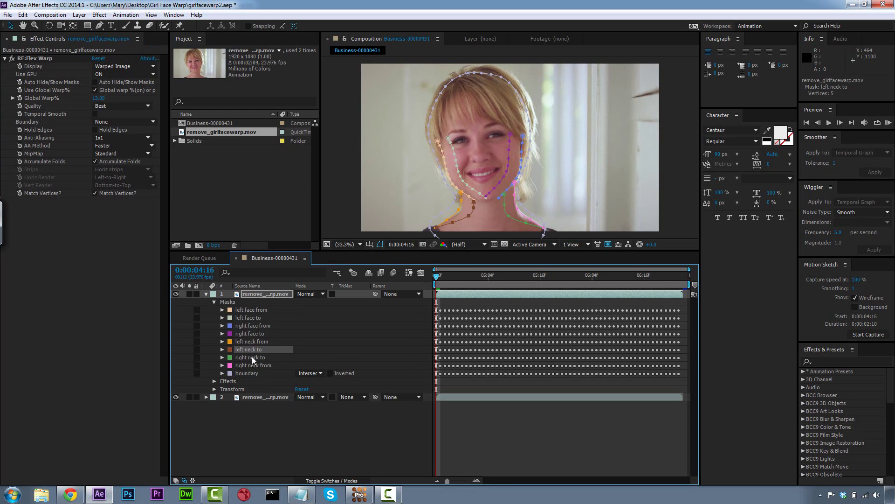
click(252, 357)
click(250, 365)
click(248, 374)
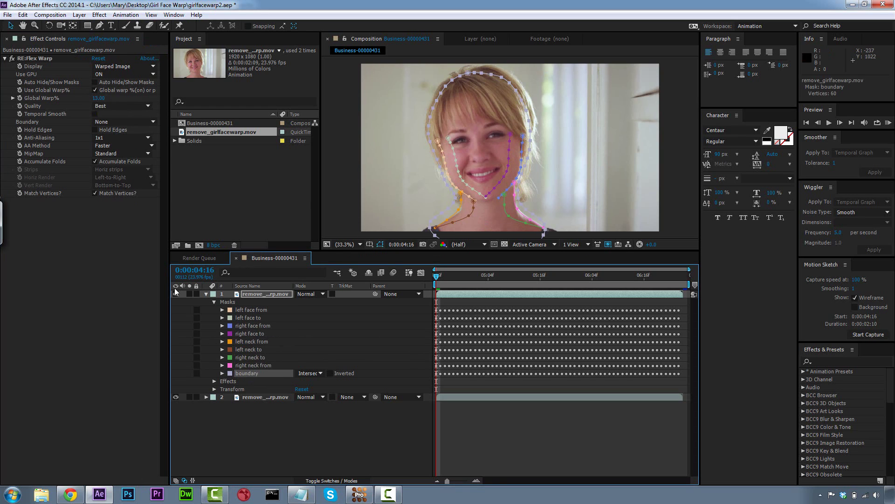
Set the Global Warp% of RE:Flex Warp to 25 and deselect the layer so the mask outlines are hidden
click(100, 99)
text(25)
click(102, 221)
click(356, 217)
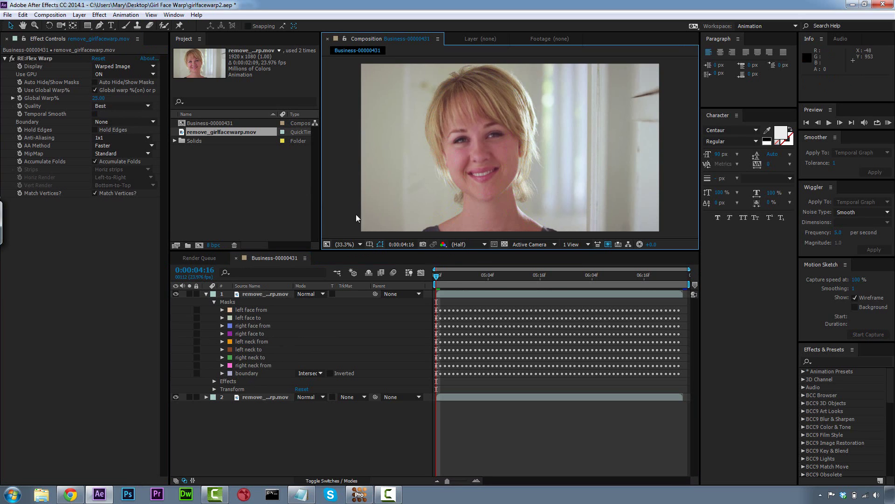
Toggle the visibility of the warped top layer repeatedly to compare the face with and without the warp
click(175, 293)
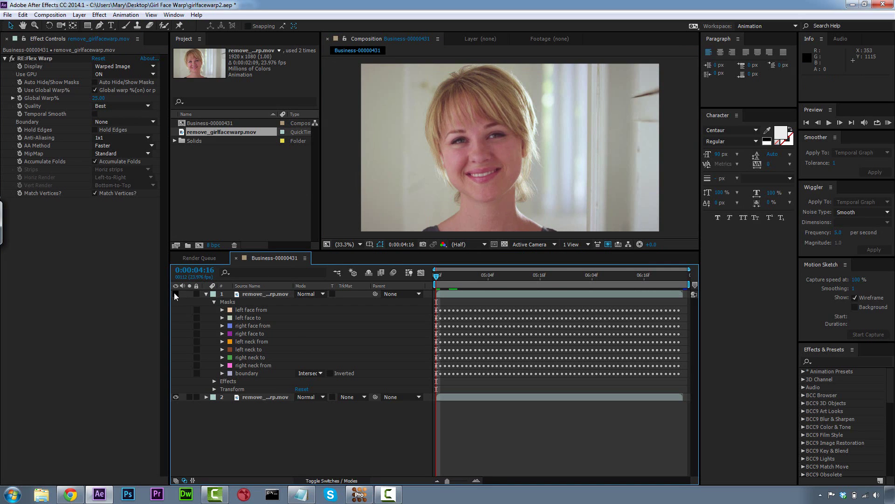
click(175, 294)
click(173, 293)
click(173, 293)
click(172, 294)
click(175, 292)
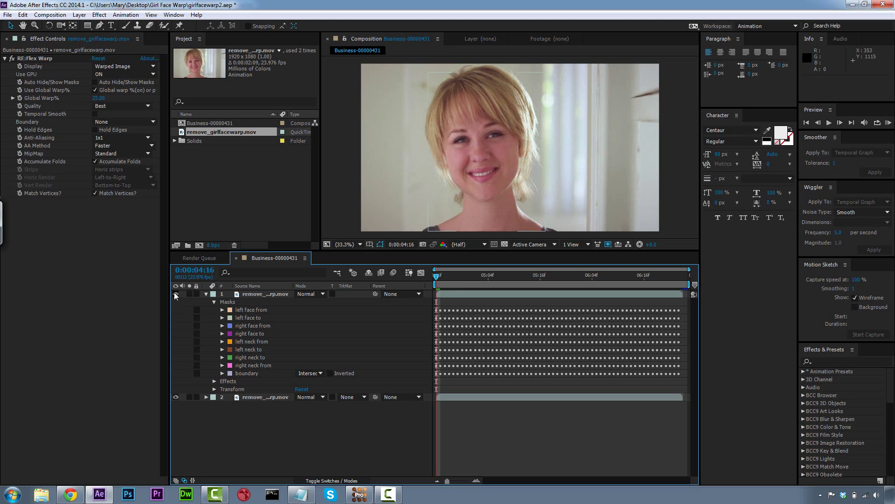
click(174, 293)
click(175, 293)
click(175, 292)
click(174, 293)
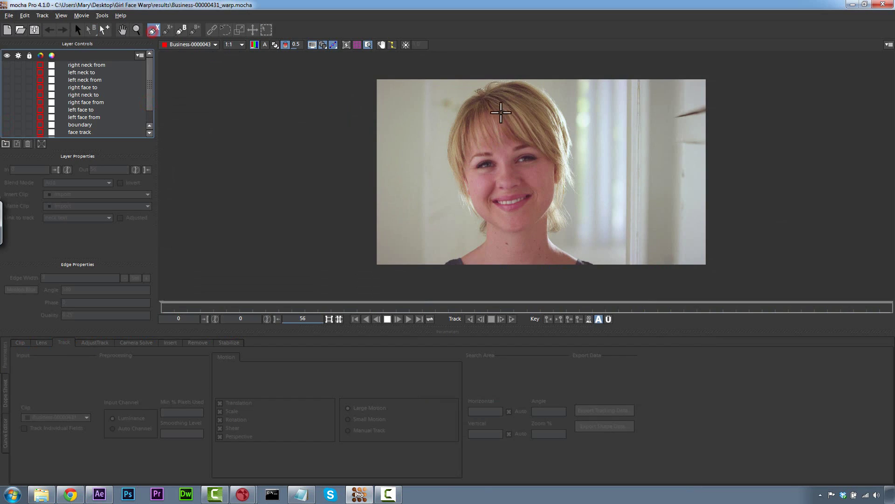
In mocha Pro, draw an open X-spline on a new layer along the fringe, from the crown down towards the eyebrow
drag(485, 101, 518, 138)
click(523, 142)
click(534, 148)
right_click(544, 150)
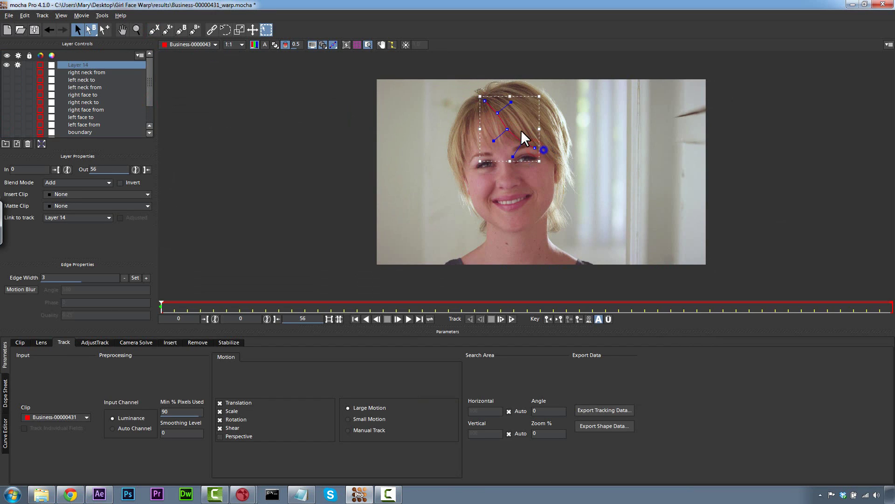
Add a second open X-spline to the same layer, following the hair from the crown down to the temple
click(155, 32)
click(167, 31)
click(492, 97)
click(509, 102)
click(525, 115)
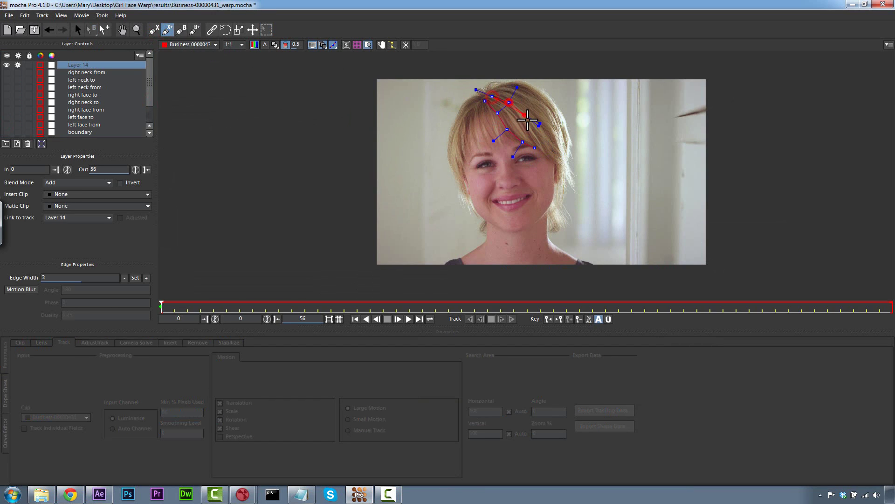
click(531, 133)
click(542, 146)
click(556, 153)
right_click(556, 153)
Add a third open X-spline to the layer, along the outer curve of the hair from the crown to the side of the head
click(168, 32)
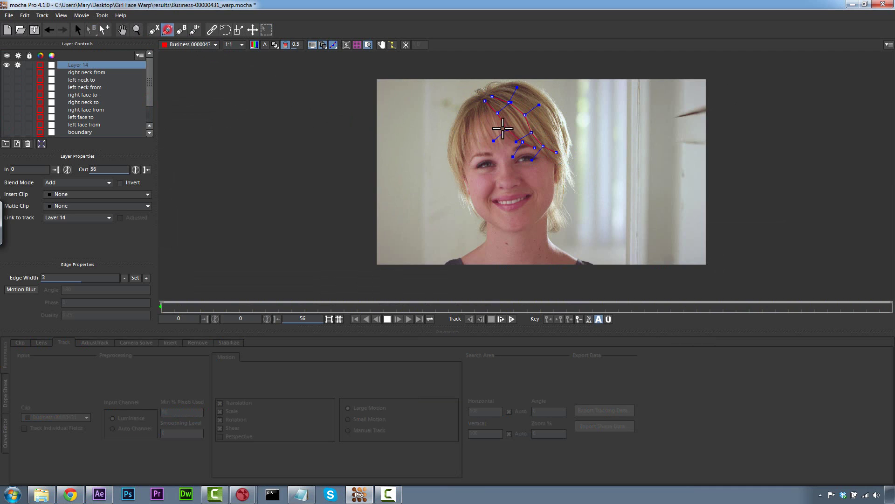
click(499, 93)
click(523, 93)
click(540, 103)
click(555, 118)
click(561, 137)
right_click(562, 137)
Adjust the handles of all three hair splines and gather their starting points together at the crown
drag(441, 66, 617, 218)
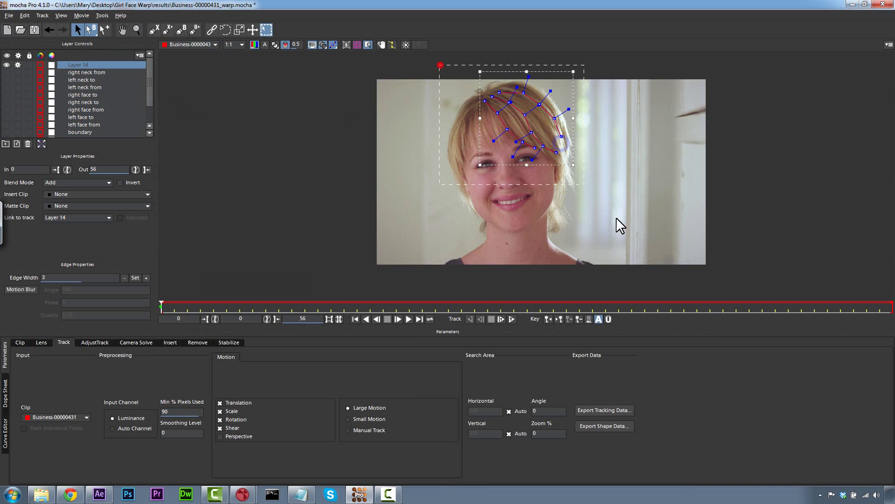
drag(548, 91, 484, 93)
click(457, 90)
drag(532, 133, 544, 145)
drag(556, 152, 557, 151)
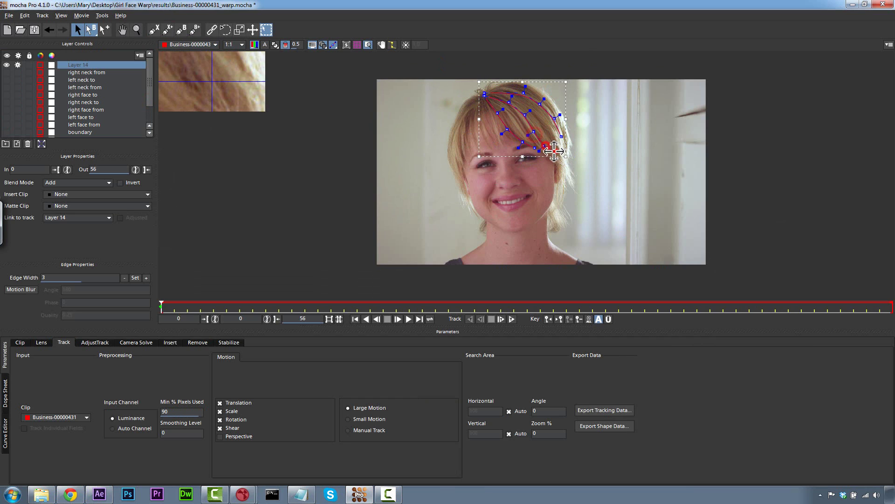
Rename the new spline layer as hair stroke
click(85, 65)
double_click(85, 65)
text(hair stroke)
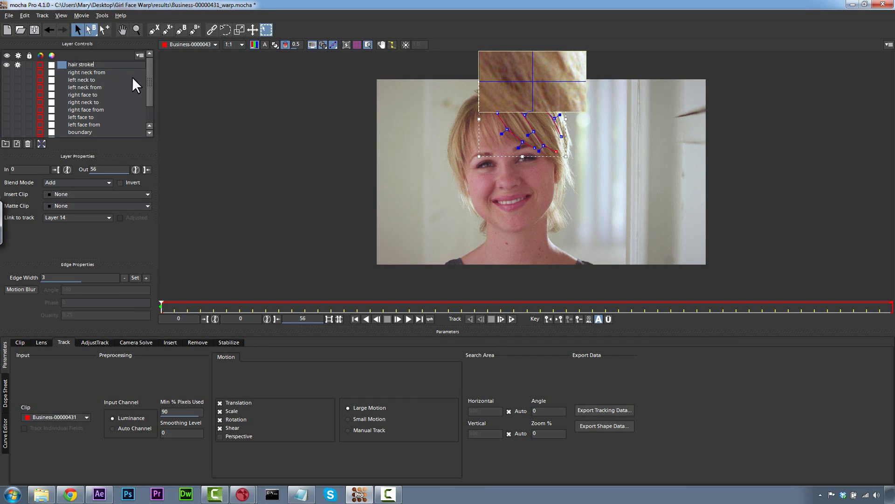
click(75, 67)
key(Return)
Link the hair stroke layer to the face track and scrub through the clip to check the motion
click(61, 219)
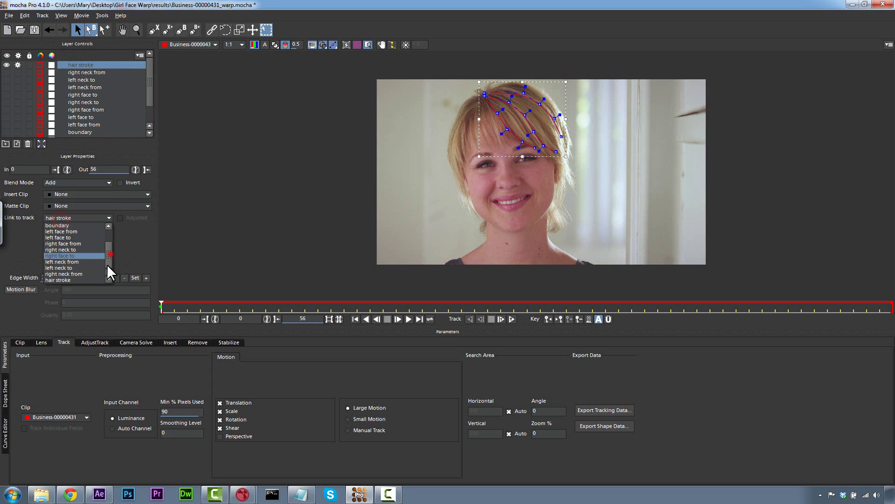
drag(111, 254, 113, 234)
click(74, 244)
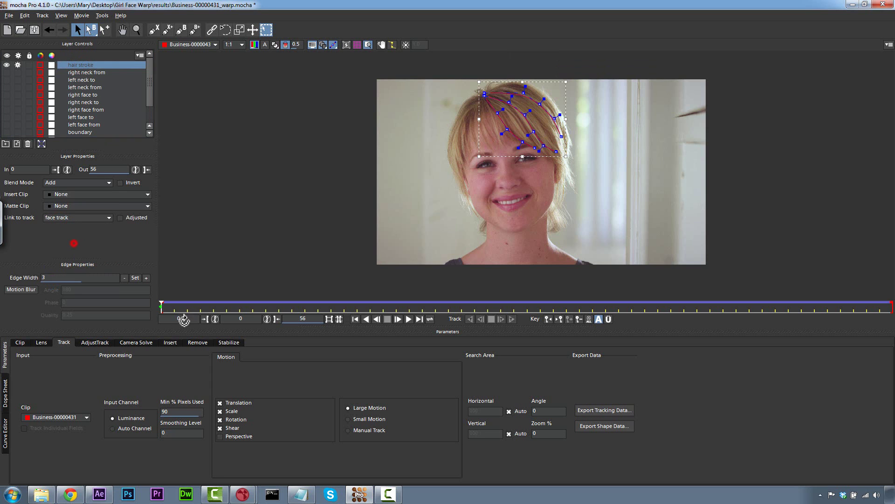
drag(161, 308, 61, 260)
Copy the shape data of all visible layers to the clipboard as mocha shape data for AE and switch to After Effects
click(606, 426)
click(431, 260)
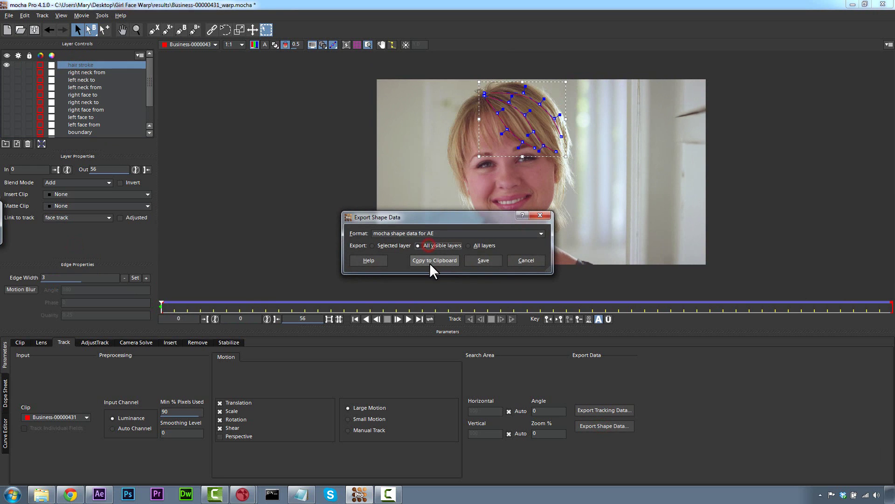
click(99, 494)
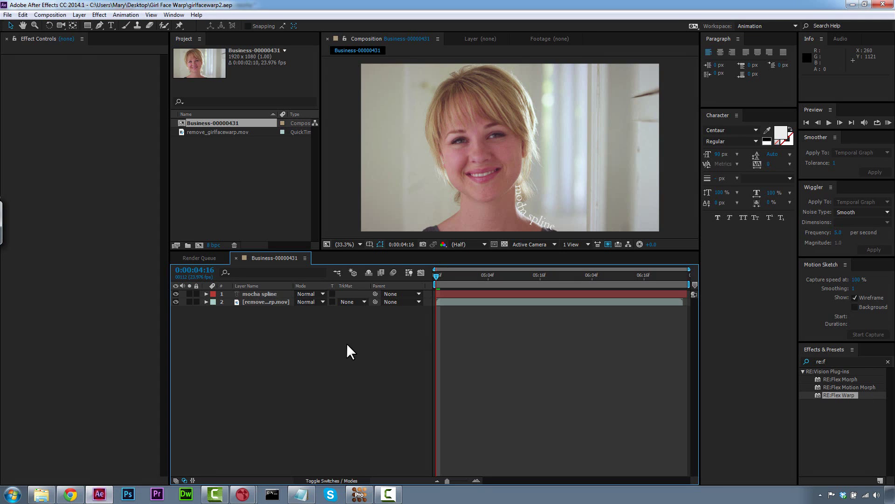
Create a pink solid named pink above the mocha spline layer
click(260, 301)
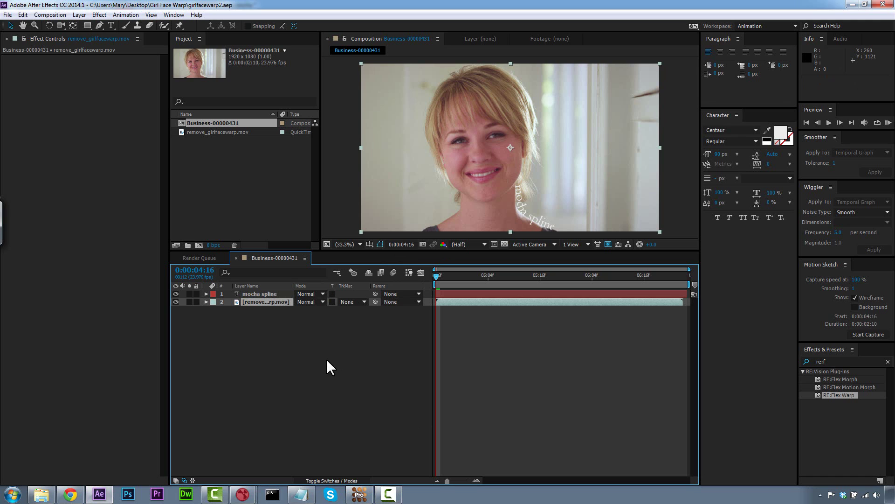
click(254, 294)
click(80, 14)
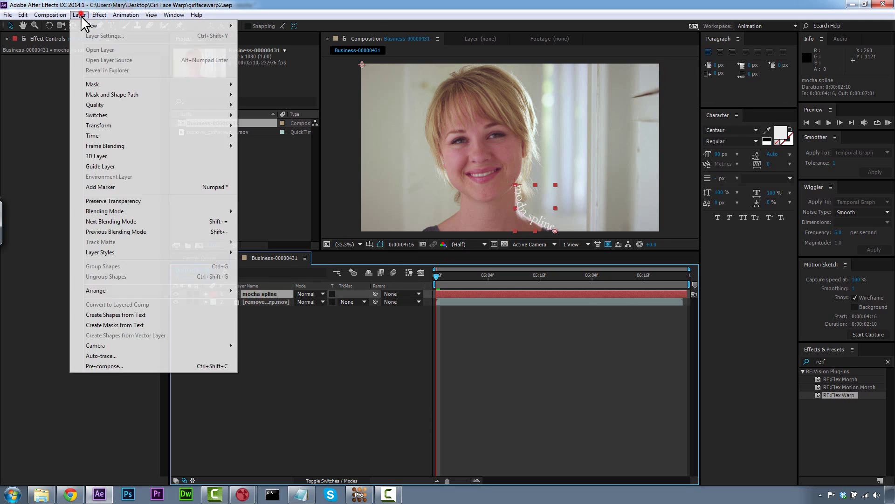
mouse_move(174, 22)
click(265, 34)
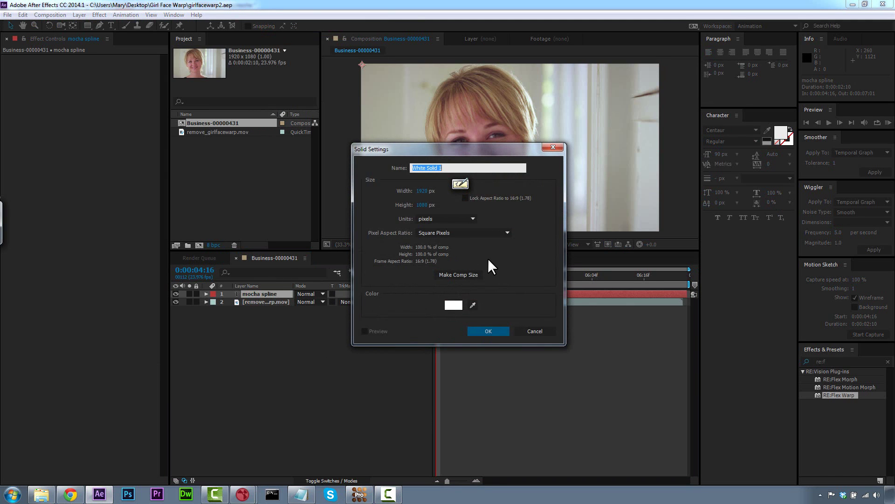
text(girl)
click(454, 307)
mouse_move(424, 223)
mouse_down()
mouse_move(458, 198)
mouse_move(477, 196)
mouse_move(476, 211)
mouse_up()
click(552, 192)
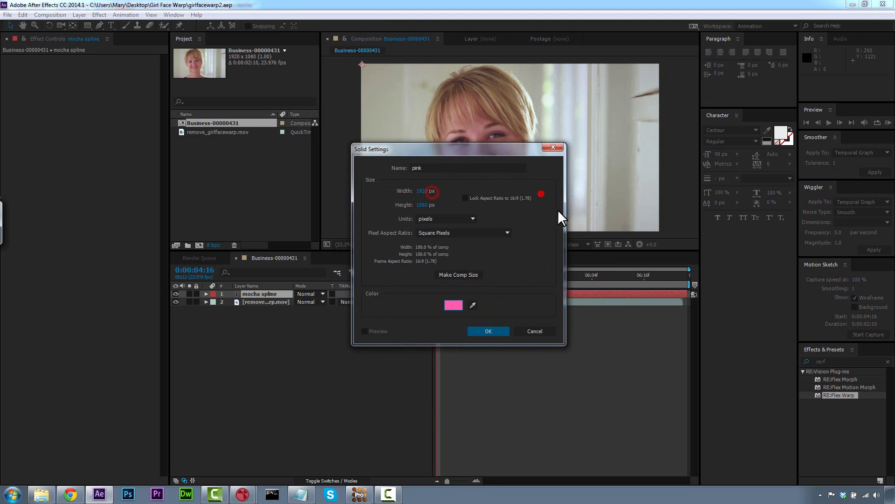
click(489, 331)
Paste the mocha mask onto the pink solid and expand the layer's mask list
click(23, 14)
click(81, 294)
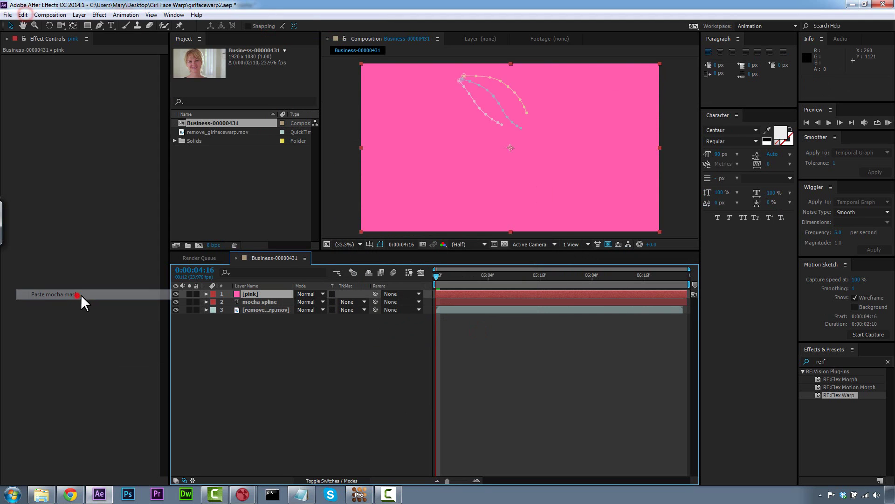
click(206, 294)
click(214, 301)
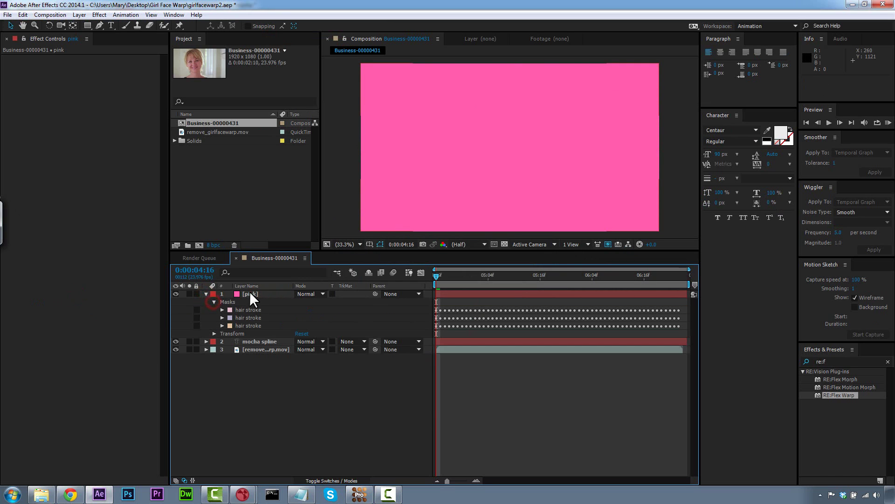
Expand the properties of each of the three hair stroke masks on the pink solid
click(251, 294)
click(837, 363)
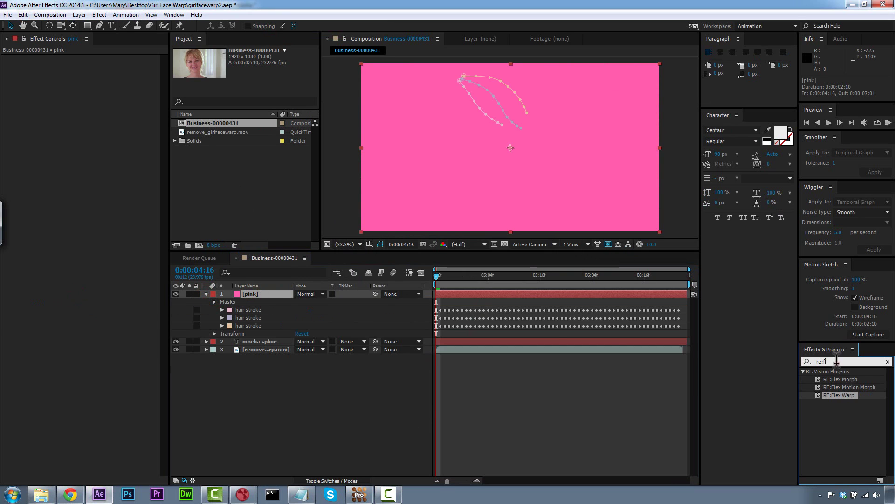
click(222, 310)
click(222, 349)
click(222, 389)
click(248, 305)
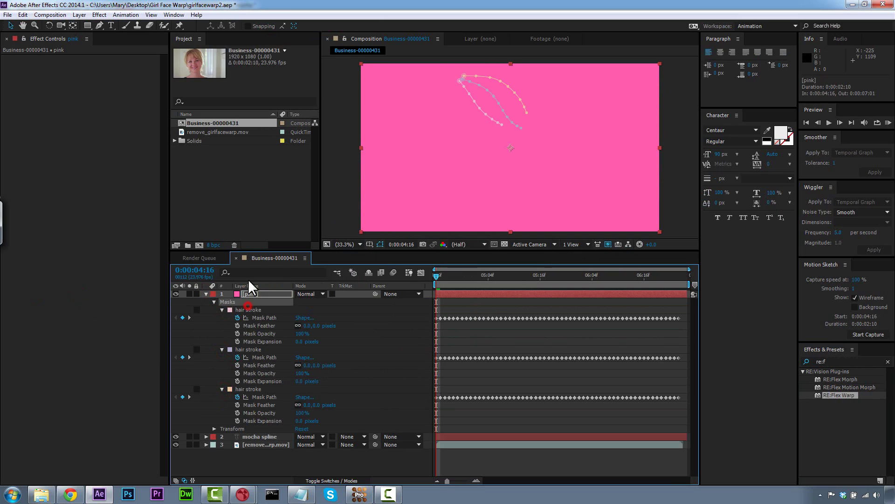
Search the effects for stroke and apply the Generate effect Stroke to the pink solid
click(100, 25)
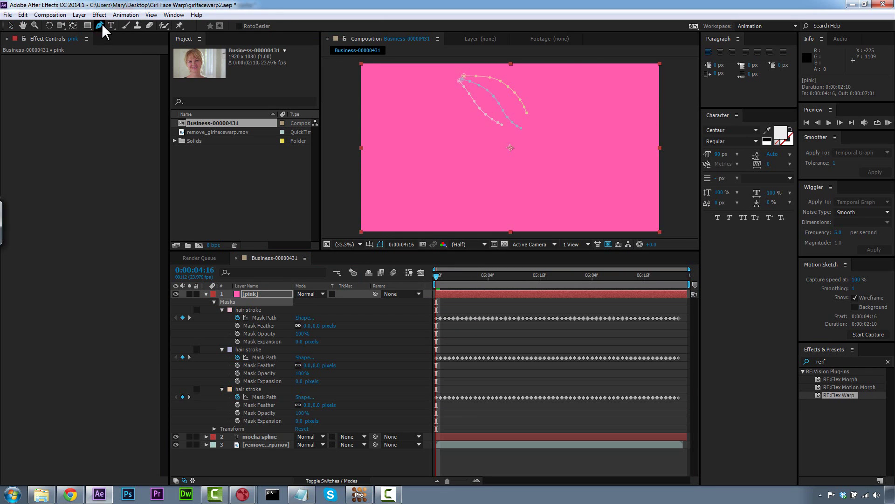
click(888, 362)
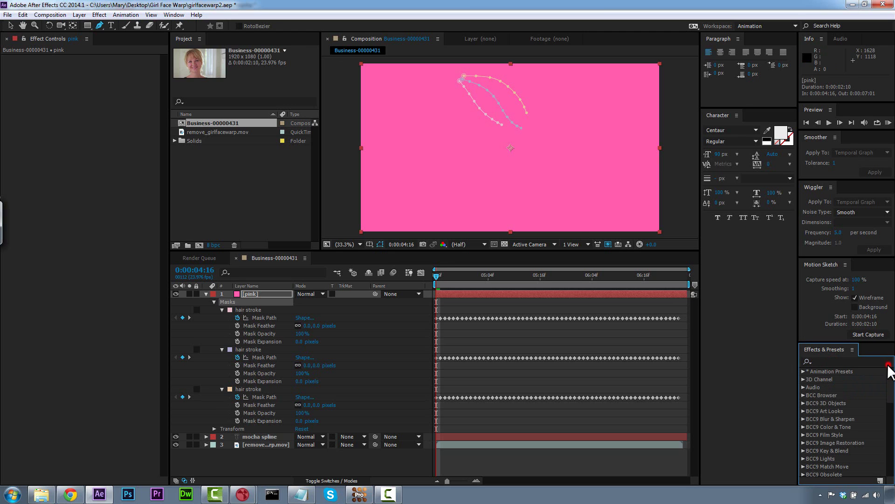
click(848, 362)
text(stroke)
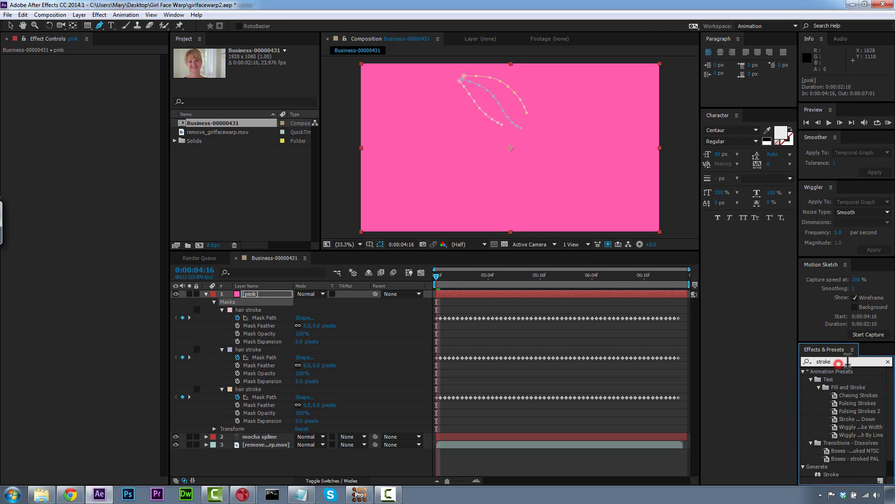
drag(889, 415, 891, 431)
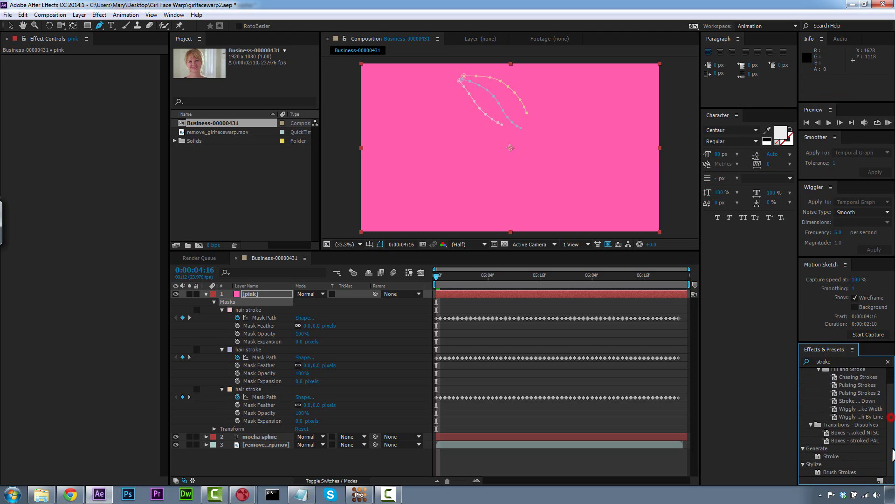
mouse_move(832, 456)
mouse_down()
mouse_move(265, 317)
mouse_move(251, 293)
mouse_up()
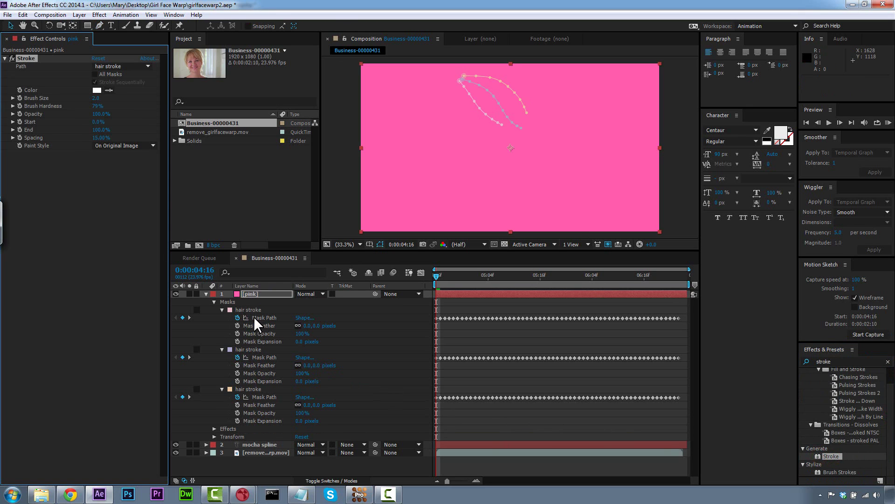
Make Stroke use all masks, set its Paint Style to On Transparent and sample the stroke color from the woman's lips
click(115, 146)
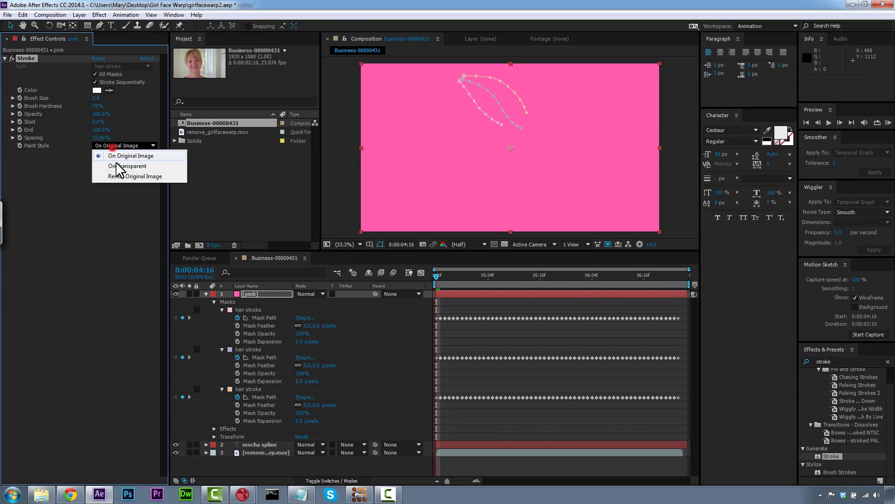
click(119, 164)
click(491, 177)
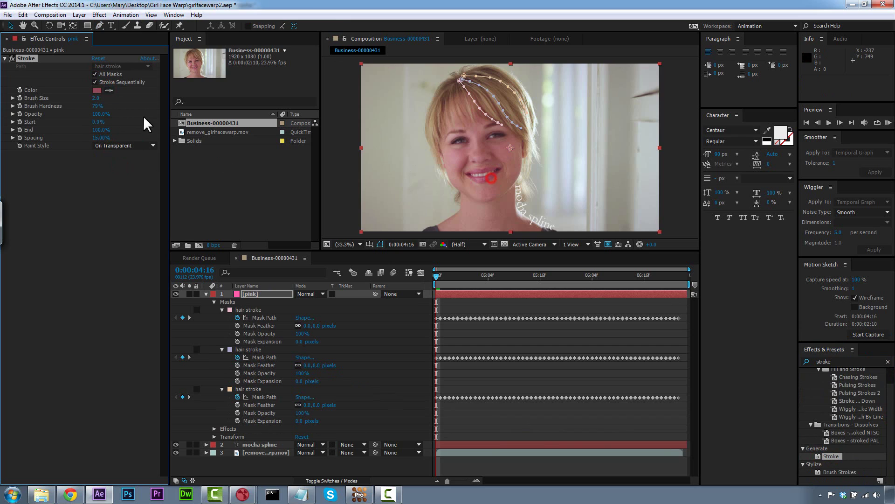
Increase the Brush Size of the Stroke effect to thicken the hair strokes
drag(96, 98, 129, 97)
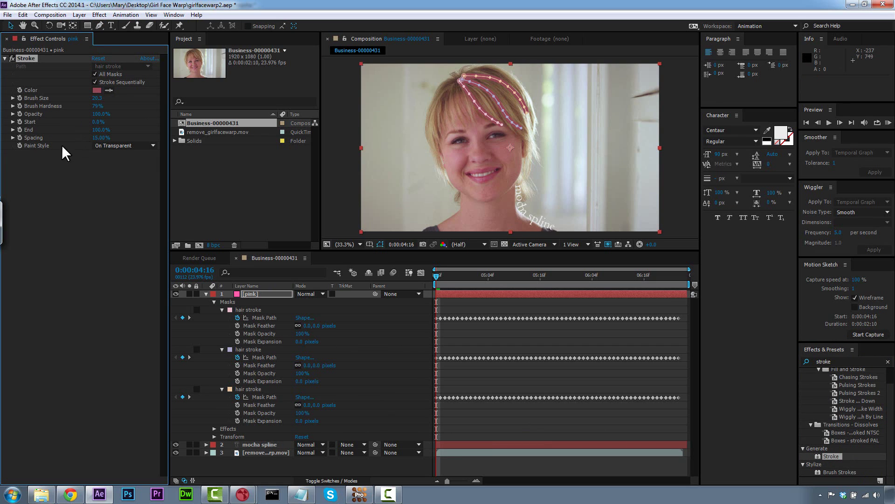
click(96, 145)
click(47, 173)
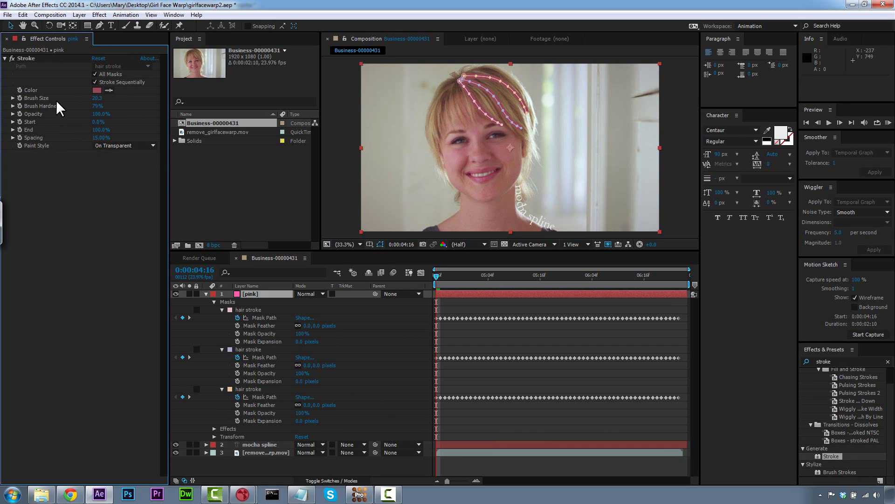
Adjust the Stroke effect's Brush Size to 27.2, check the strokes through the clip and return to its start
drag(96, 97, 106, 98)
drag(449, 276, 671, 276)
key(Home)
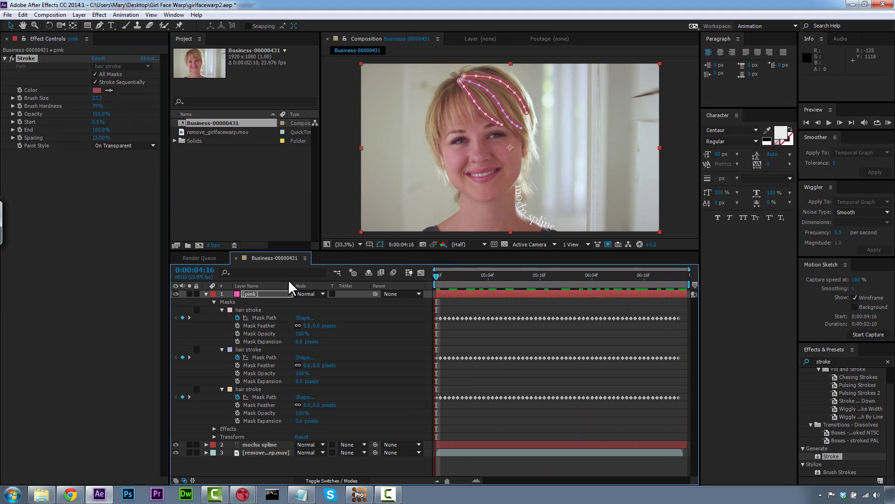
Change the pink solid's blending mode to Hue, deselect the layer and play the clip to check the hair color
click(308, 294)
click(347, 380)
click(339, 167)
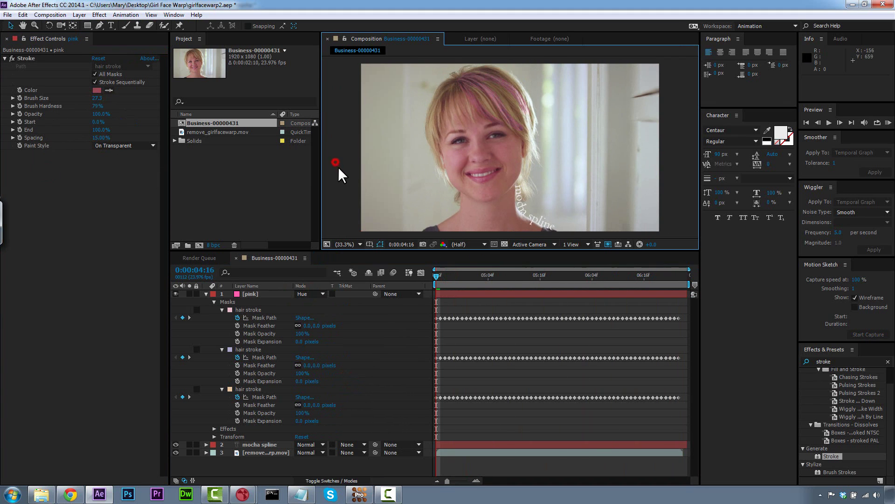
key(space)
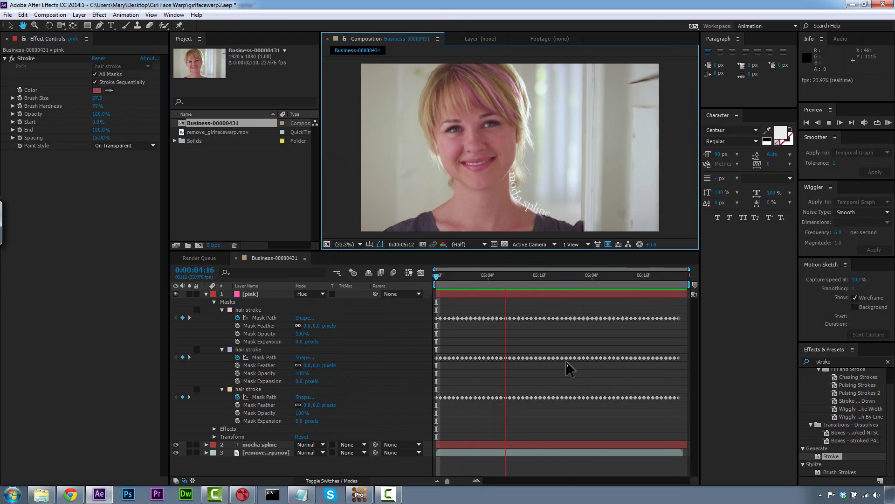
key(space)
drag(580, 277, 454, 276)
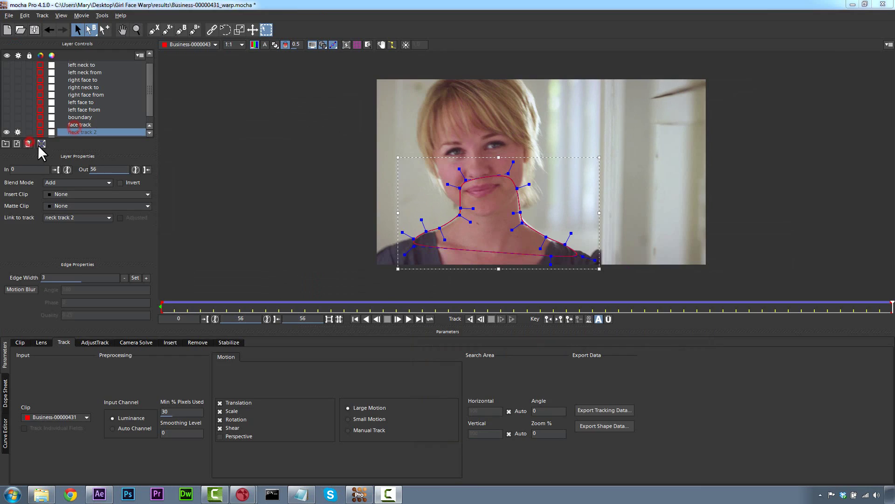
In mocha Pro, delete the neck track 2 layer, hide neck track and return to frame 0
click(28, 143)
click(150, 111)
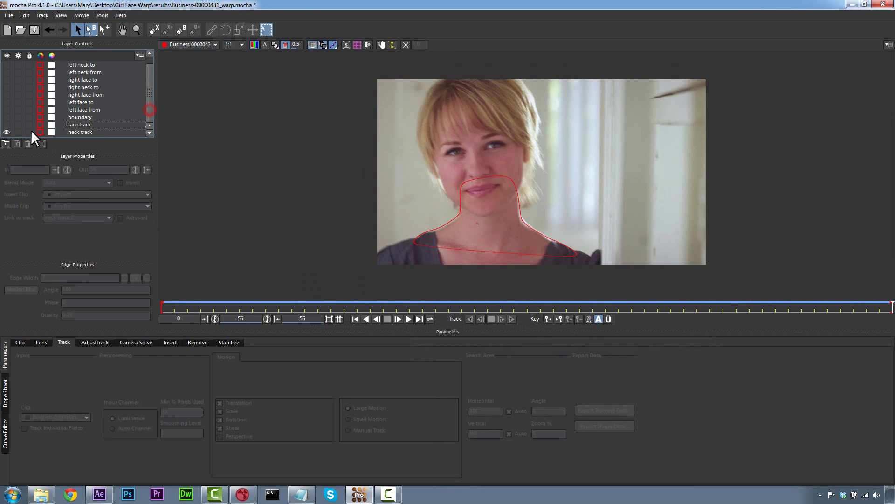
click(6, 132)
click(213, 272)
mouse_move(172, 306)
mouse_down()
mouse_move(128, 302)
mouse_move(854, 298)
mouse_move(161, 299)
mouse_up()
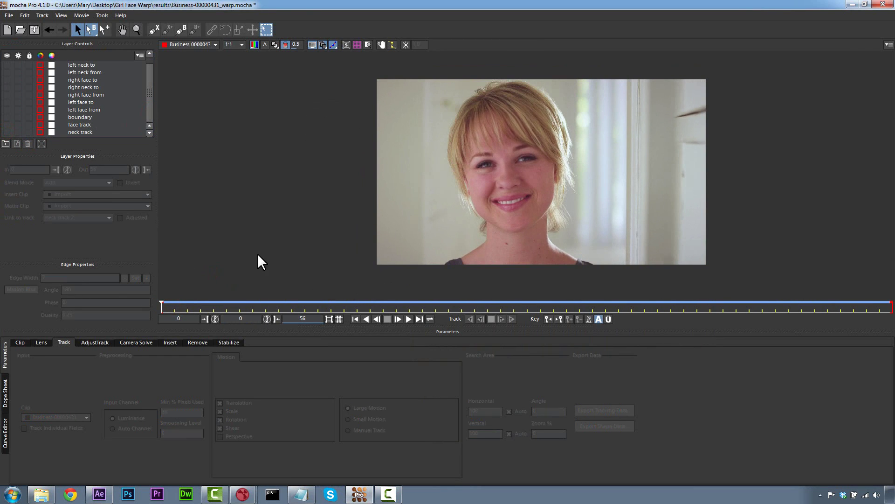
Show the neck track layer, duplicate it and hide the original
click(6, 132)
click(81, 132)
click(17, 143)
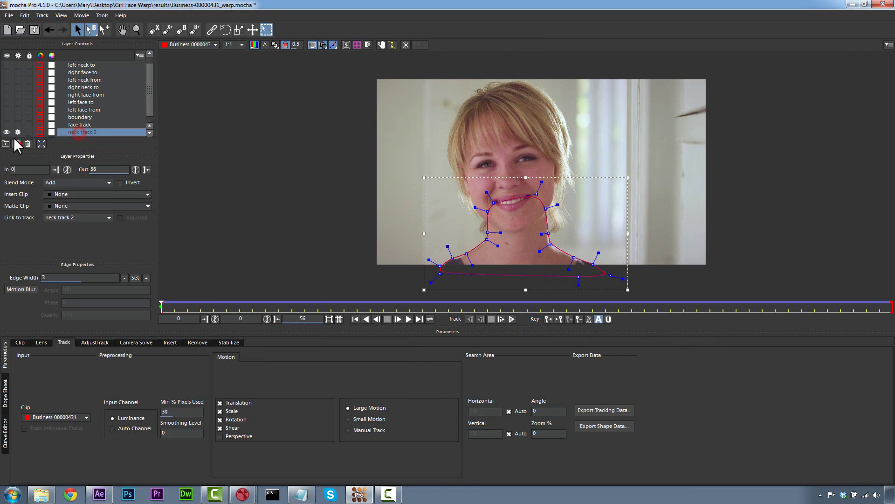
drag(150, 94, 150, 100)
click(7, 132)
Rename the duplicated layer as neck text, turn off its tracking process and keep its spline visible
double_click(74, 125)
text(neck text)
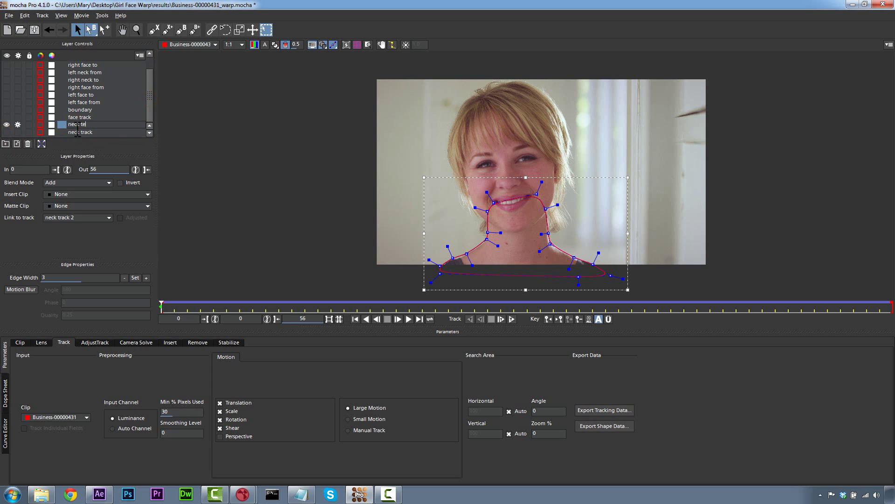
click(18, 124)
click(73, 125)
click(6, 124)
click(6, 125)
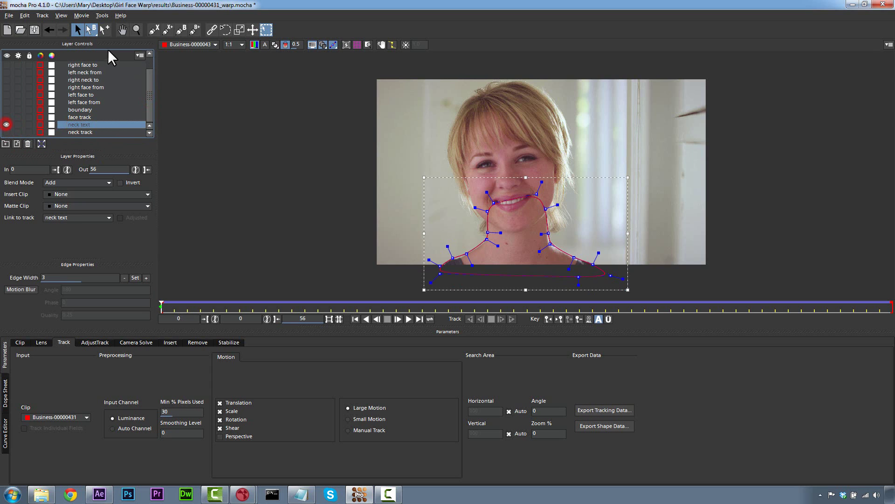
Delete the neck text spline's points on the image-left side of the neck and open the spline
drag(328, 159, 526, 317)
key(Delete)
right_click(578, 277)
mouse_move(602, 309)
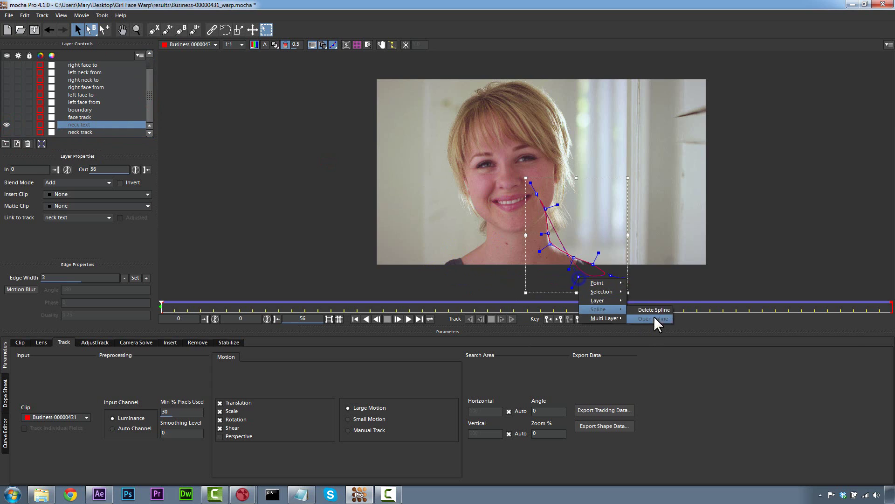
click(654, 319)
Delete the leftover bottom, mouth and shoulder-end points, then refine the open curve's tangents along the image-right side of the neck
click(578, 277)
key(Delete)
click(537, 194)
key(Delete)
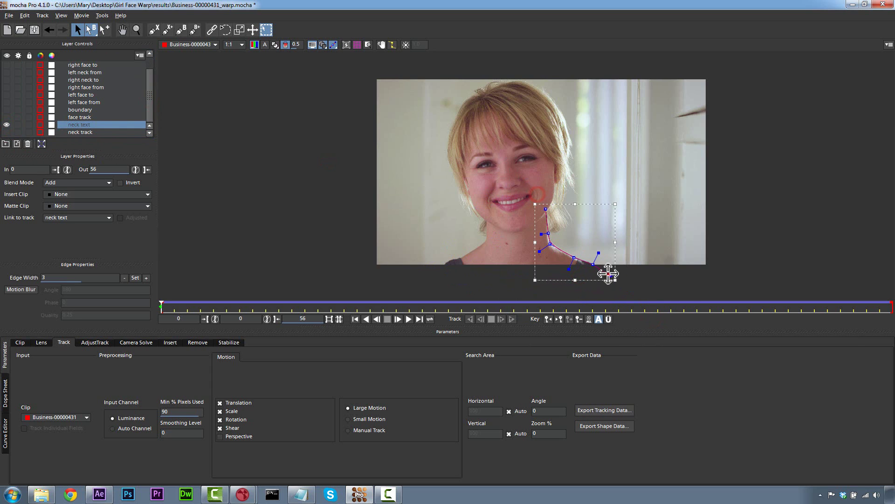
click(610, 275)
key(Delete)
drag(493, 187, 601, 272)
drag(540, 252, 541, 250)
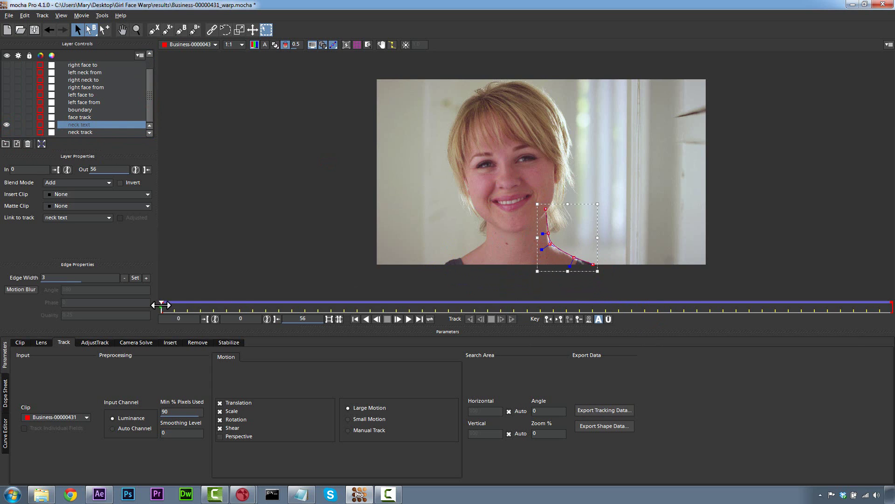
drag(161, 305, 100, 275)
Export the selected neck text layer's shape to the clipboard as mocha shape data for AE
click(607, 425)
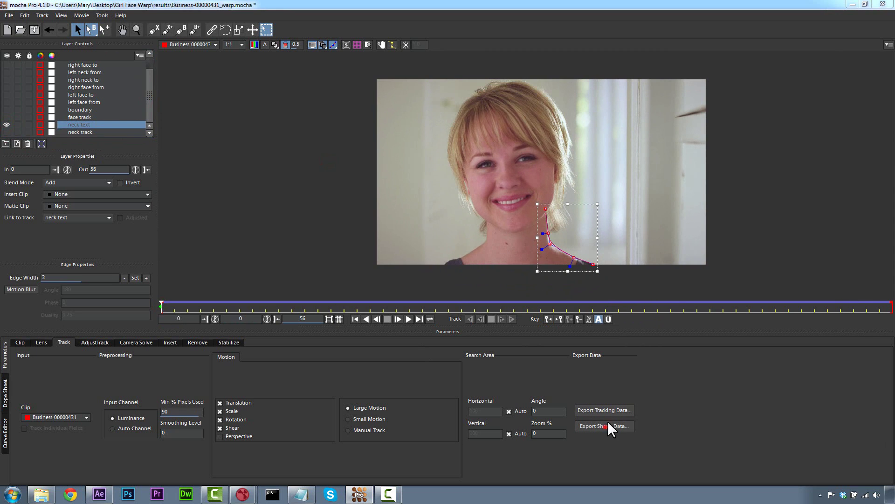
click(413, 235)
drag(542, 254, 542, 272)
click(437, 290)
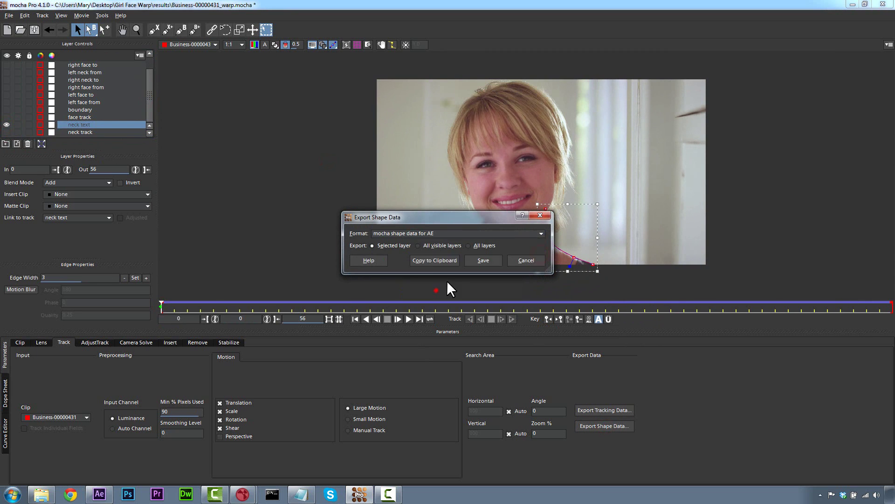
click(422, 260)
Switch to After Effects and create a text layer reading "mocha spline"
click(105, 492)
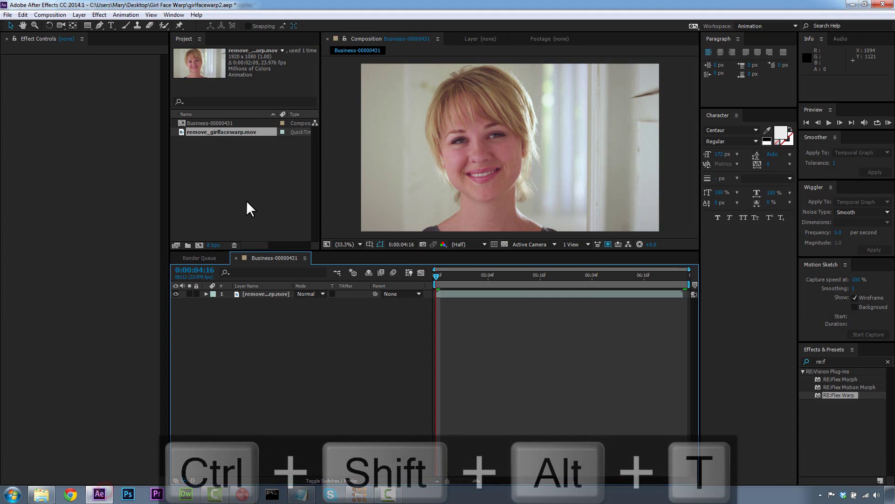
key(ctrl+shift+alt+t)
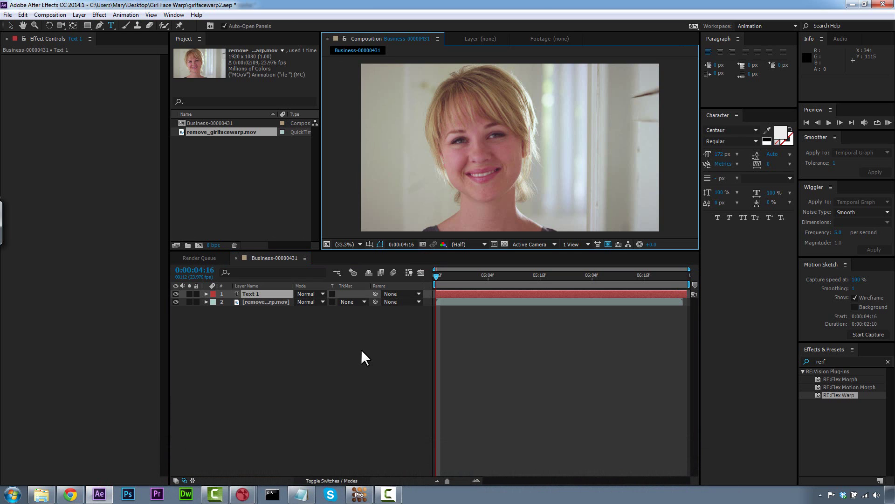
text(mocha spline)
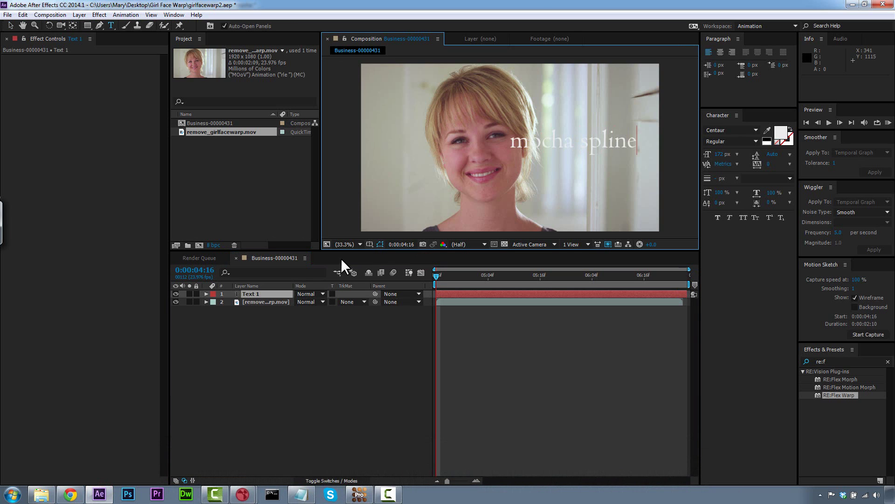
click(257, 294)
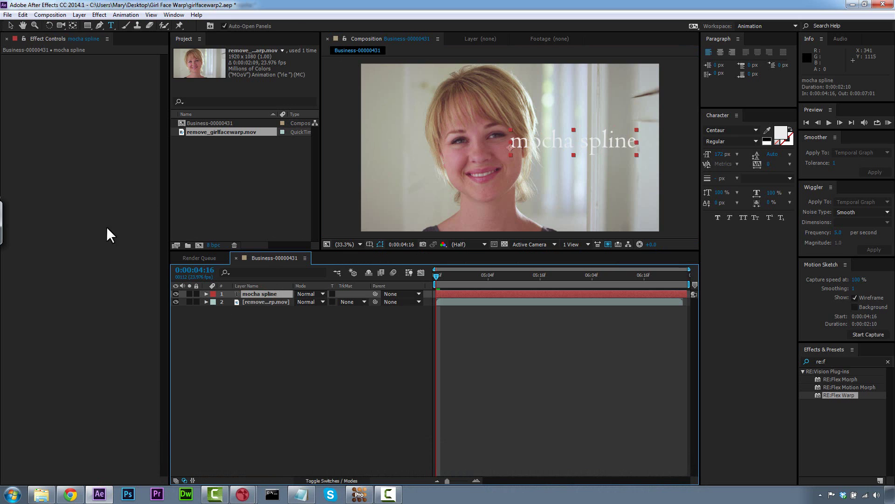
Paste the mocha mask onto the mocha spline text layer and expand its text and neck text mask properties
click(22, 16)
click(75, 294)
click(206, 294)
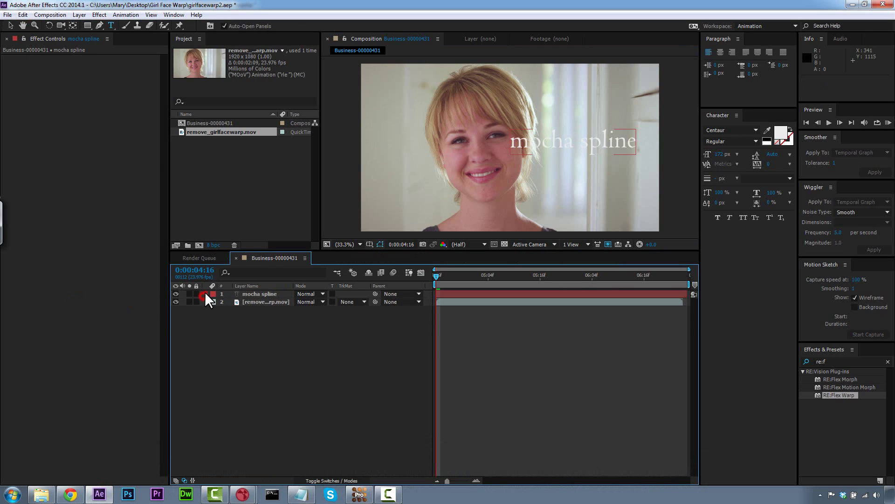
click(214, 301)
click(215, 334)
click(237, 341)
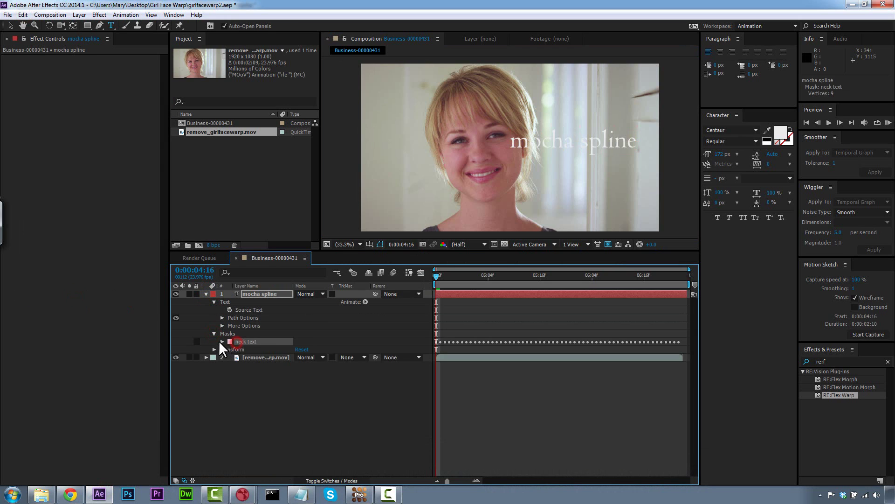
click(222, 342)
Set the text layer's Path option to the neck text mask and scrub through the clip to check it
click(224, 318)
click(304, 327)
click(309, 344)
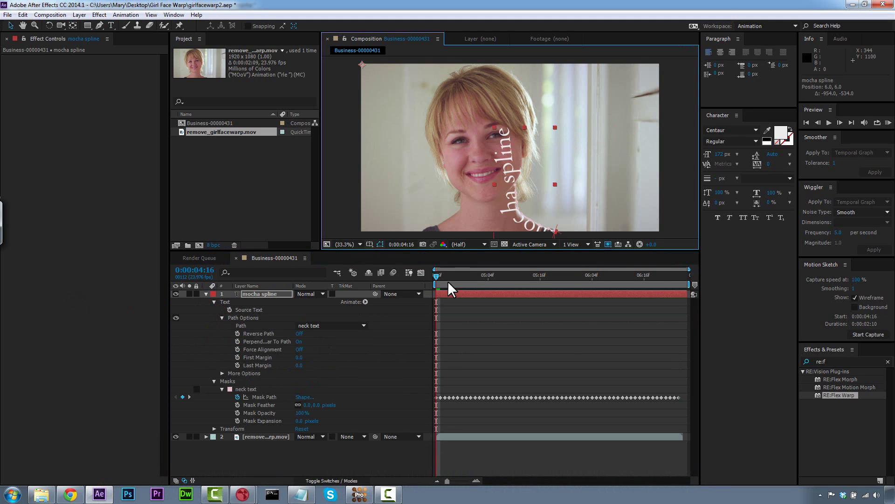
drag(444, 278, 363, 238)
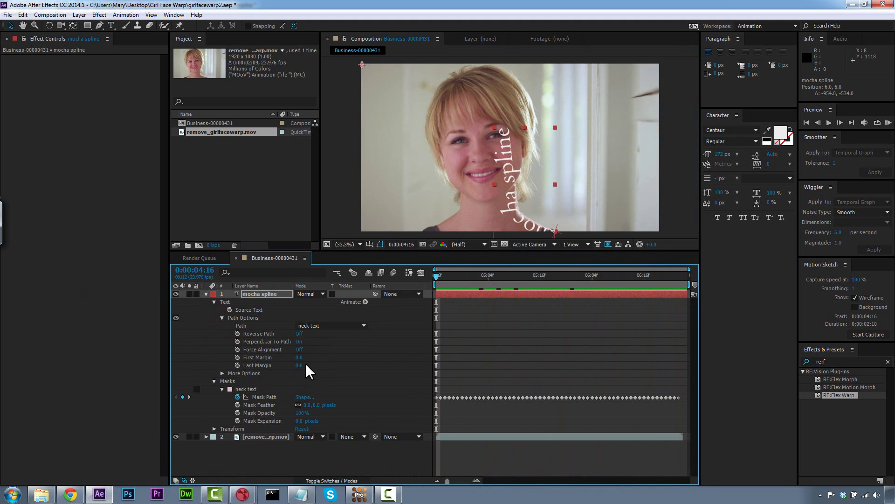
Turn on Reverse Path for the text, reduce the font size to fit the neck curve and preview it
click(299, 333)
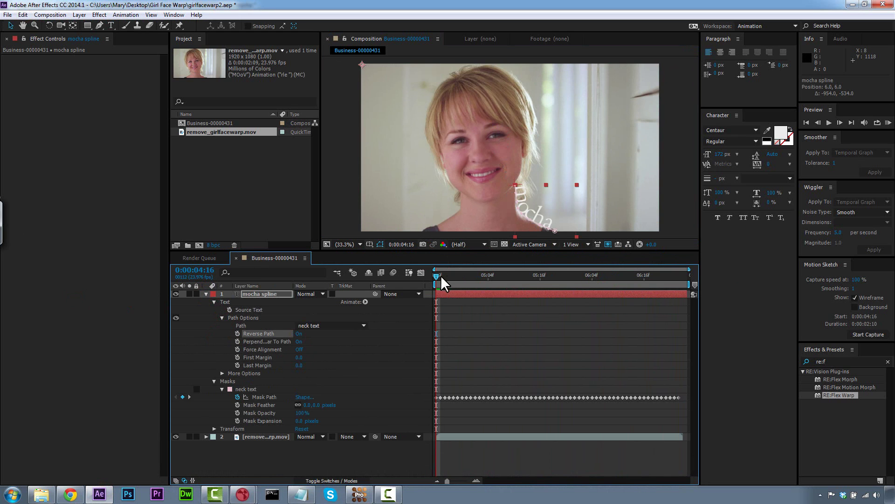
drag(439, 275, 409, 248)
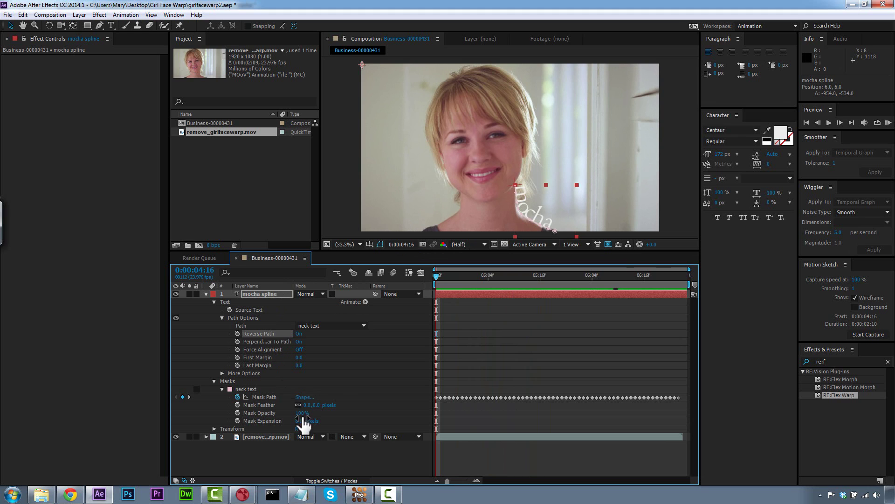
drag(721, 155, 679, 150)
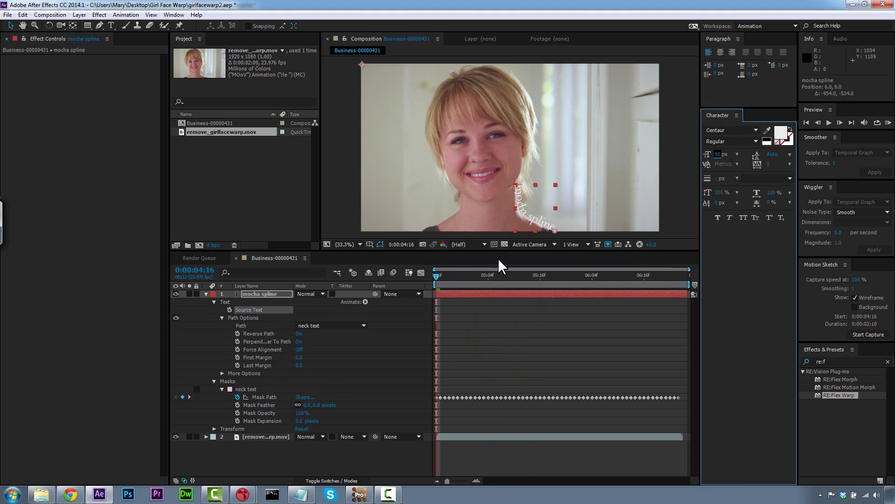
click(829, 123)
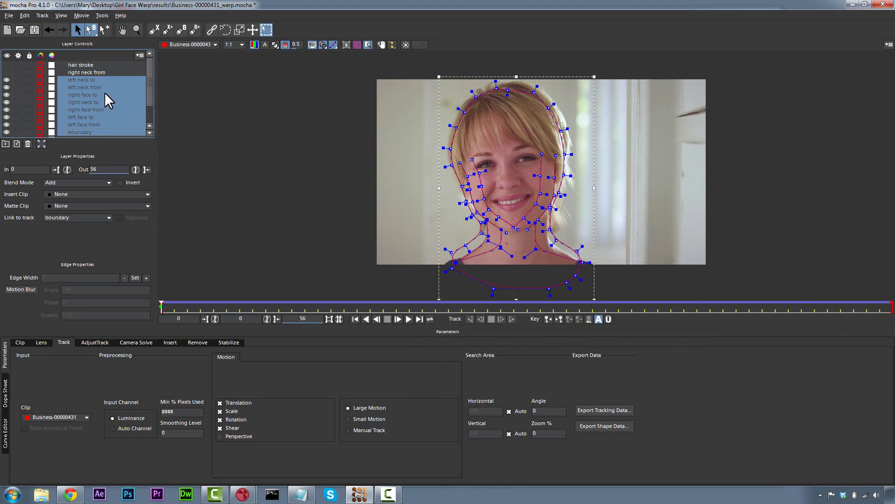
In mocha Pro, examine the face and neck warp layers one by one to see which spline each controls
scroll(150, 92, down, 1)
click(93, 72)
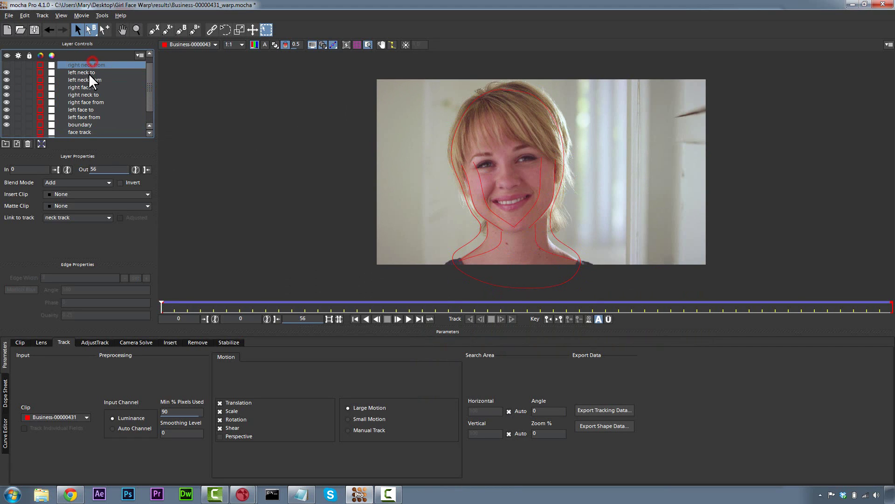
click(89, 80)
click(89, 87)
click(89, 95)
click(88, 101)
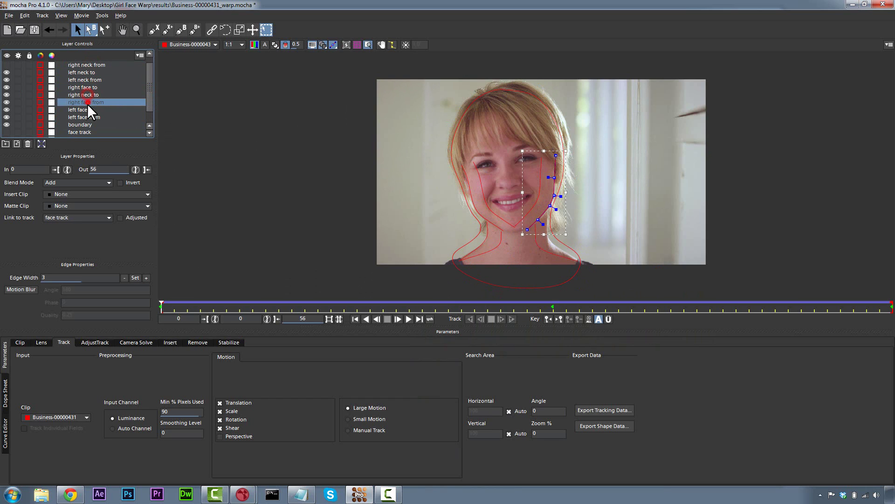
Hide the left face to, right neck to, right face to and left neck to layers, and show right neck from
click(86, 109)
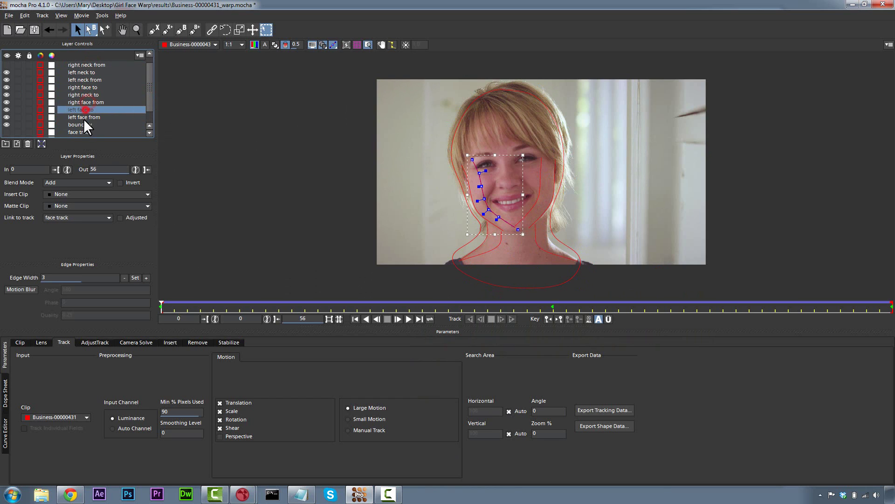
click(6, 109)
click(77, 95)
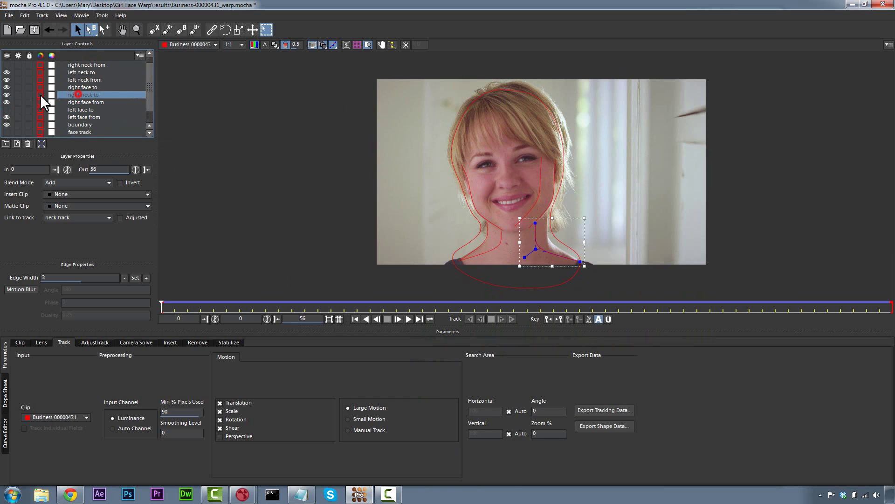
click(7, 94)
click(81, 87)
click(7, 88)
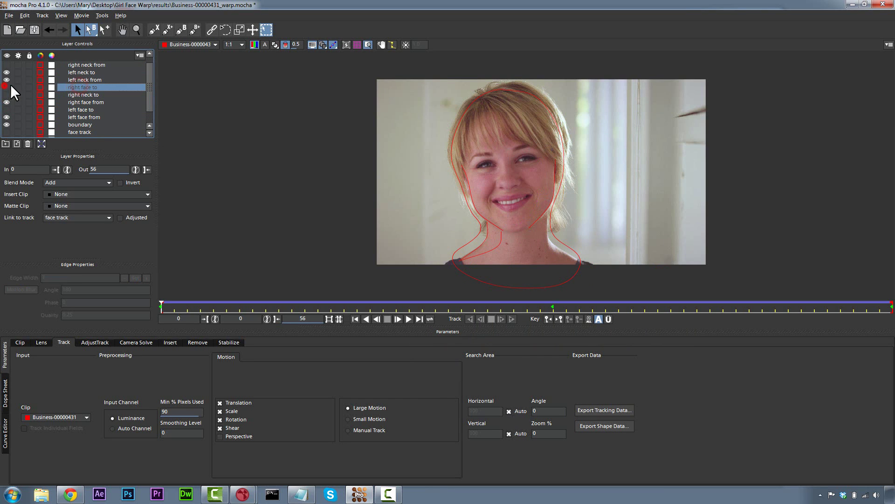
click(80, 73)
click(6, 72)
click(7, 65)
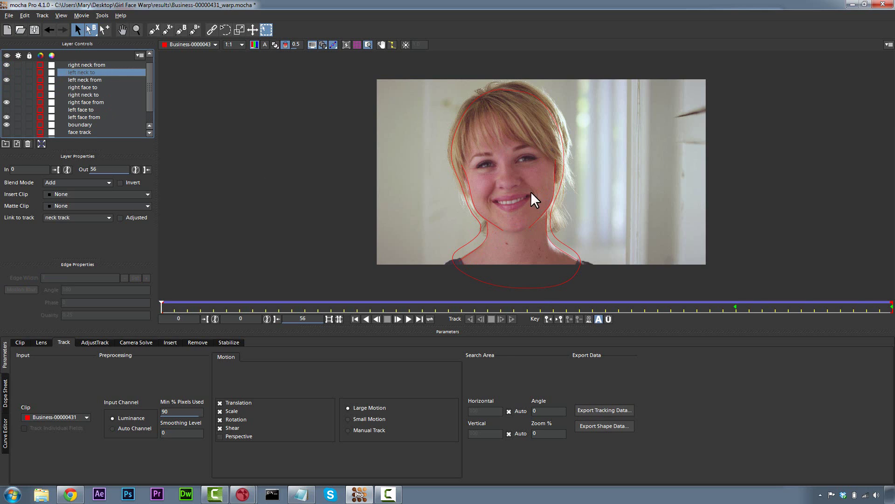
Copy the shape data of all visible layers to the clipboard in Nuke SplineWarp (*.nk) format
click(581, 426)
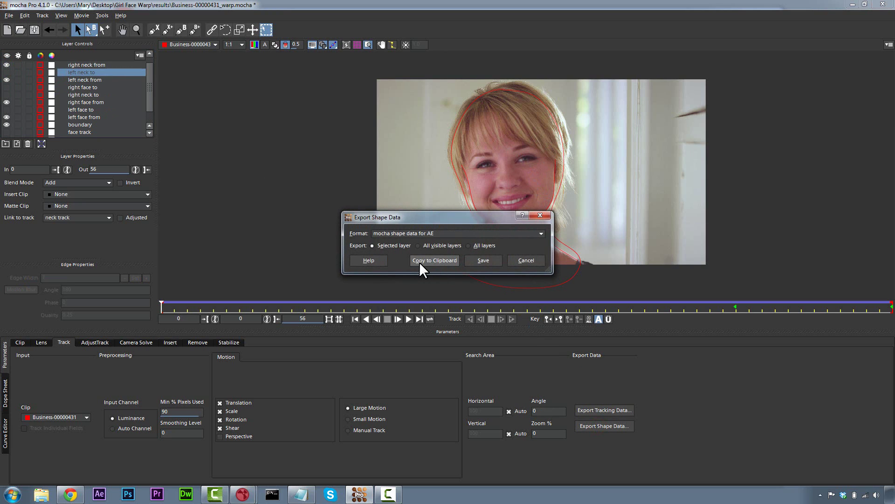
click(423, 245)
click(431, 261)
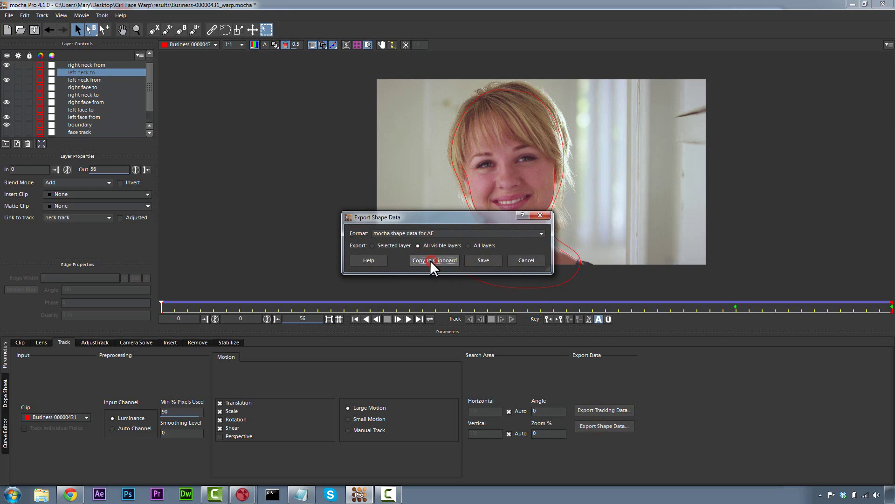
click(438, 234)
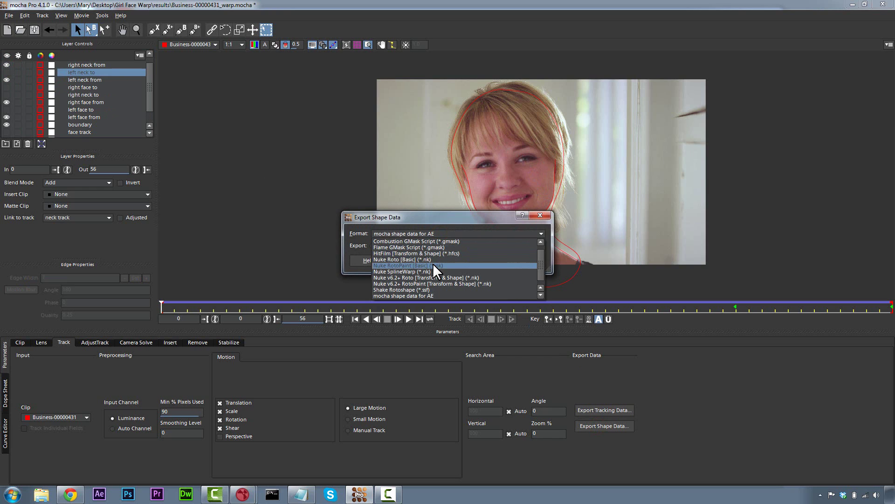
click(435, 271)
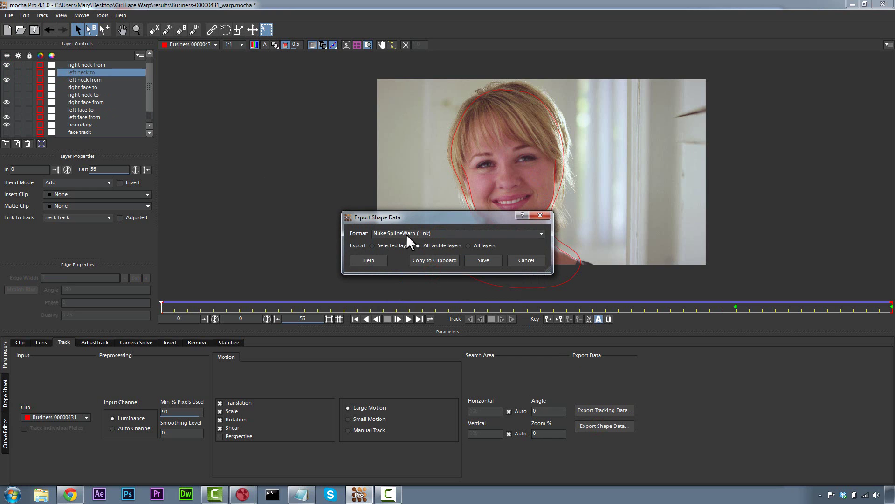
click(435, 260)
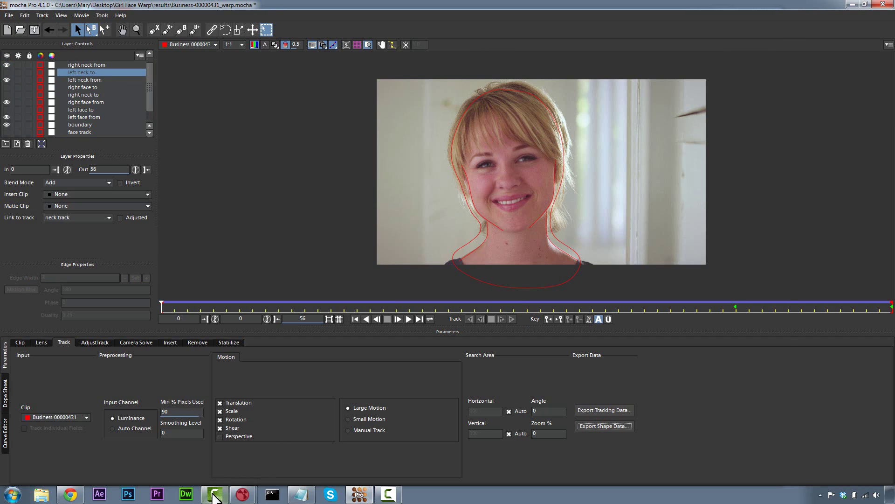
Switch to Nuke and paste the exported SplineWarp data as a node directly below the Read1 node
click(214, 494)
click(212, 362)
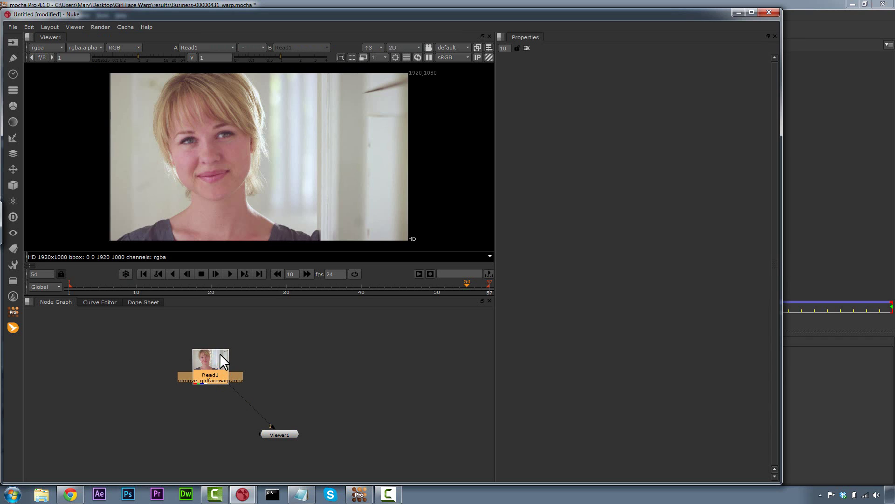
click(29, 26)
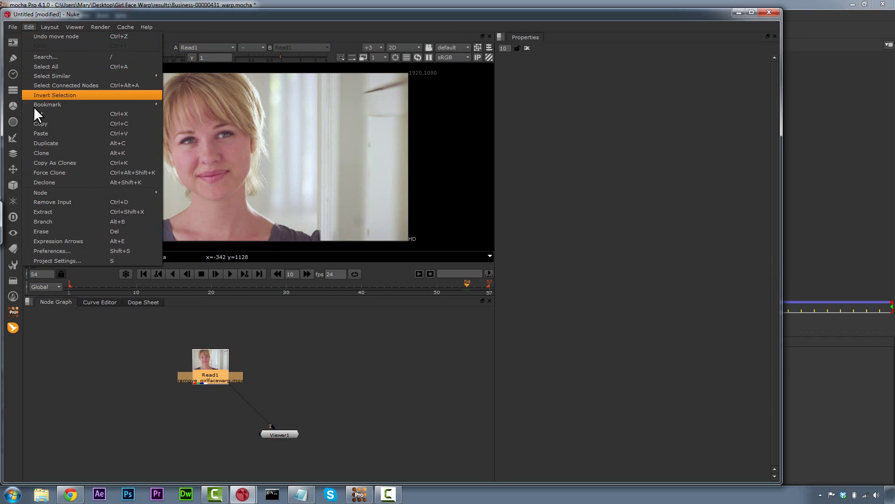
click(38, 132)
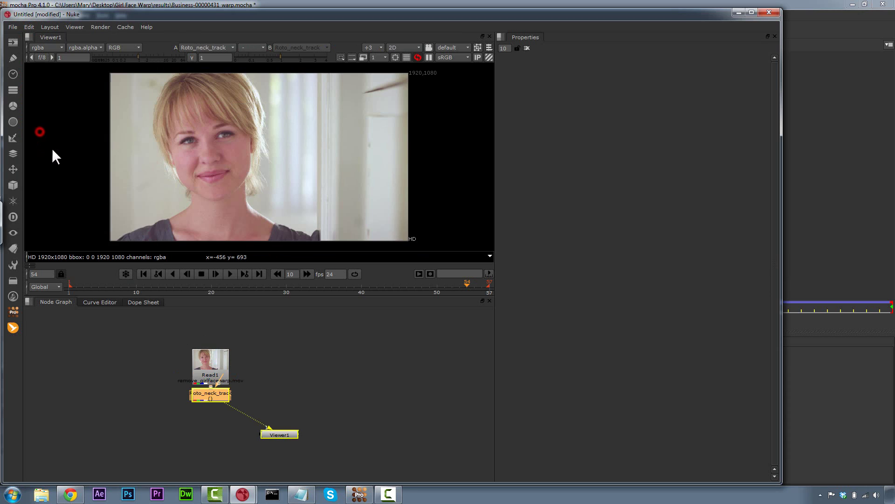
drag(217, 394, 217, 402)
Open the pasted SplineWarp node's properties with an enlarged spline list, and delete Spline_9 from the boundary group
double_click(217, 400)
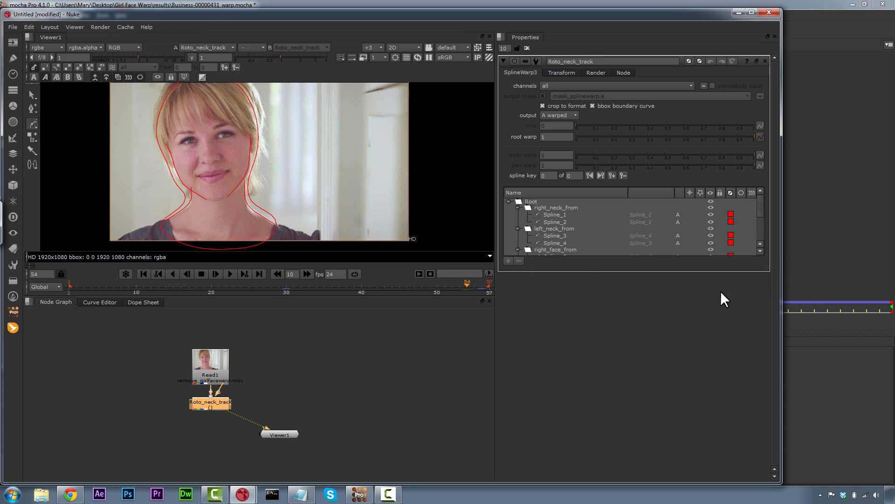
drag(767, 270, 738, 388)
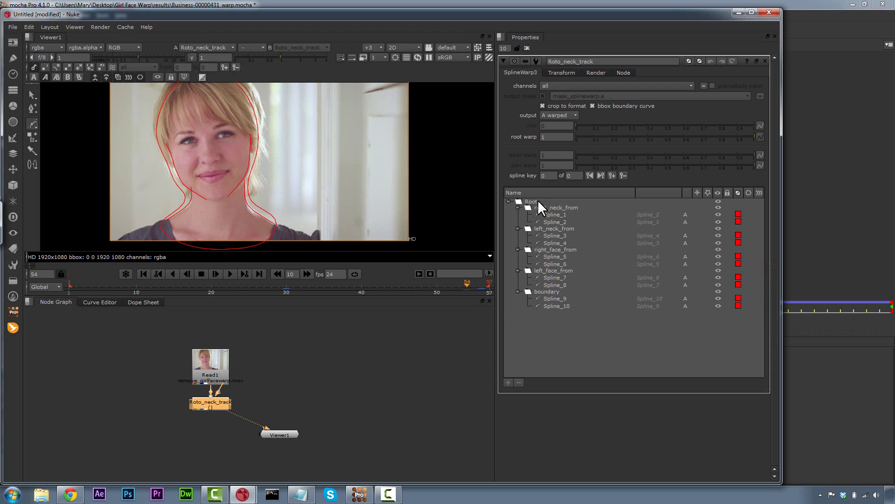
click(553, 299)
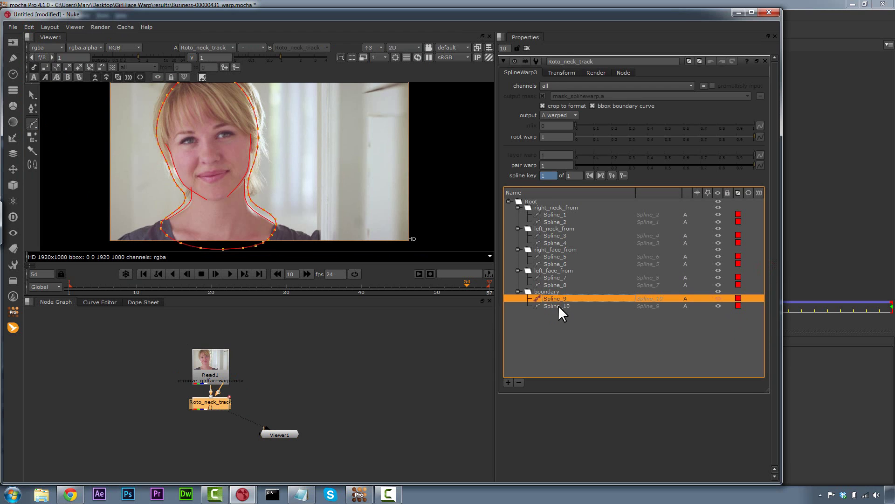
key(Delete)
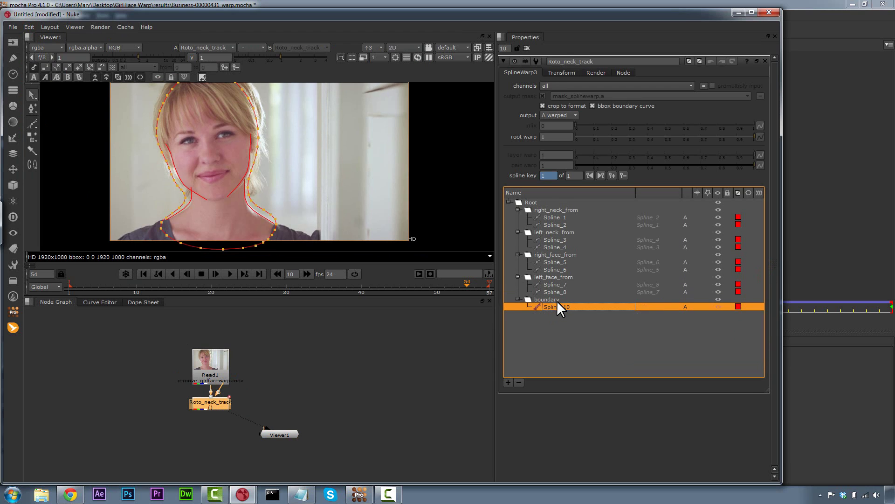
Go through the face and neck splines in the list to see which curve each one controls in the viewer
click(554, 285)
click(555, 291)
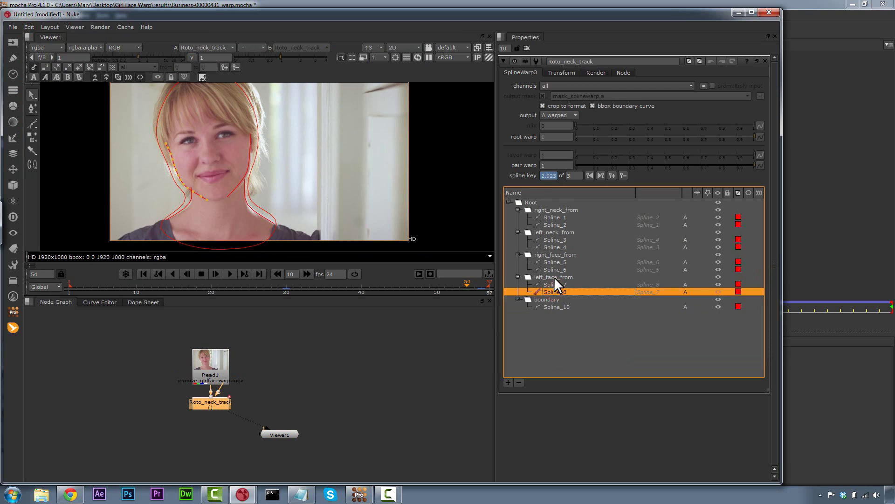
click(554, 277)
click(555, 269)
click(555, 262)
click(557, 247)
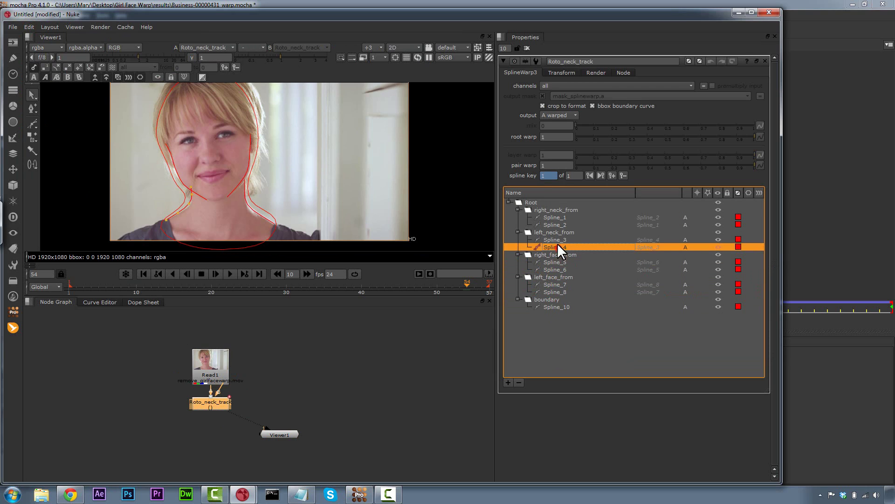
click(557, 239)
click(558, 224)
click(557, 217)
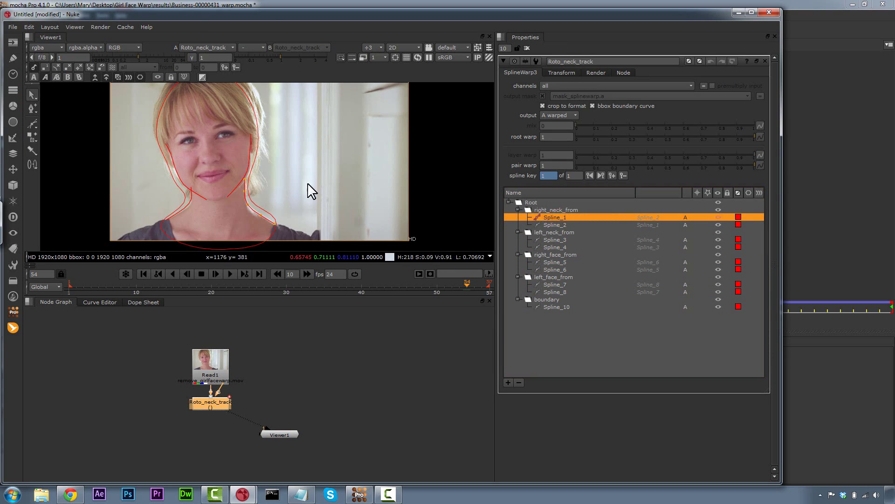
Set the transform scale of Spline_1 in the right_neck_from group to 1.06
click(562, 73)
drag(658, 107, 662, 107)
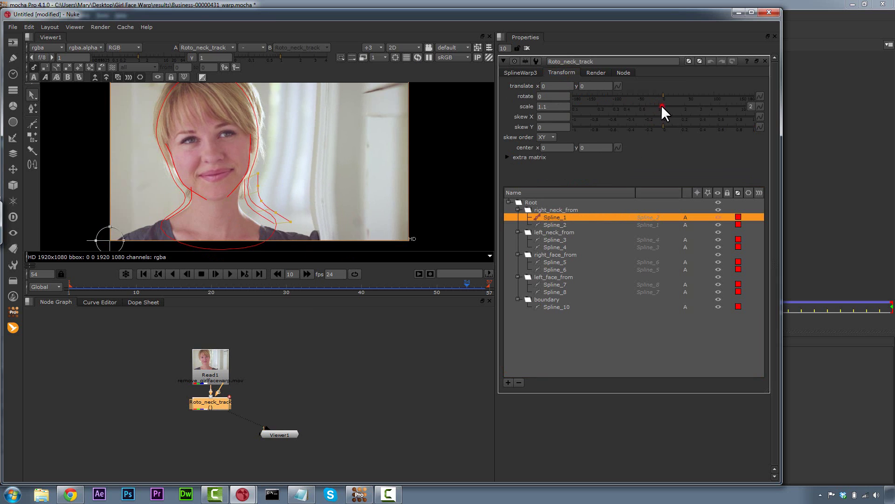
click(661, 105)
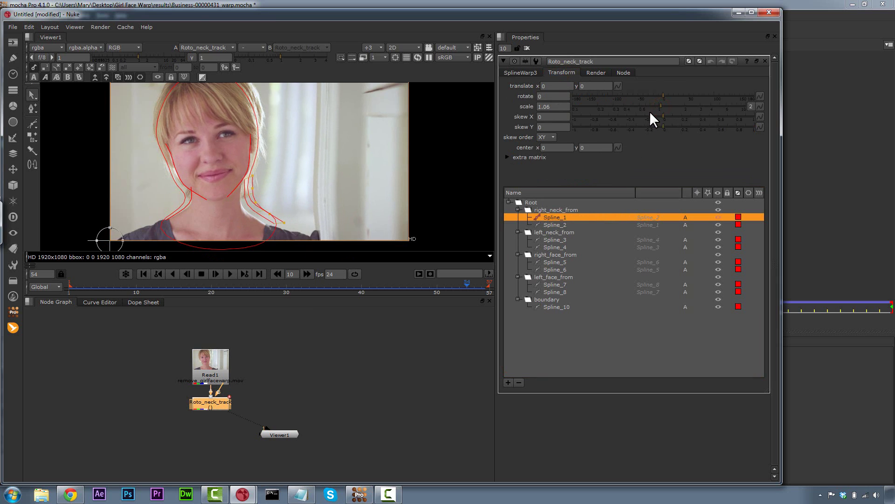
Set the skew X of Spline_3 in the left_neck_from group to -0.1
click(559, 239)
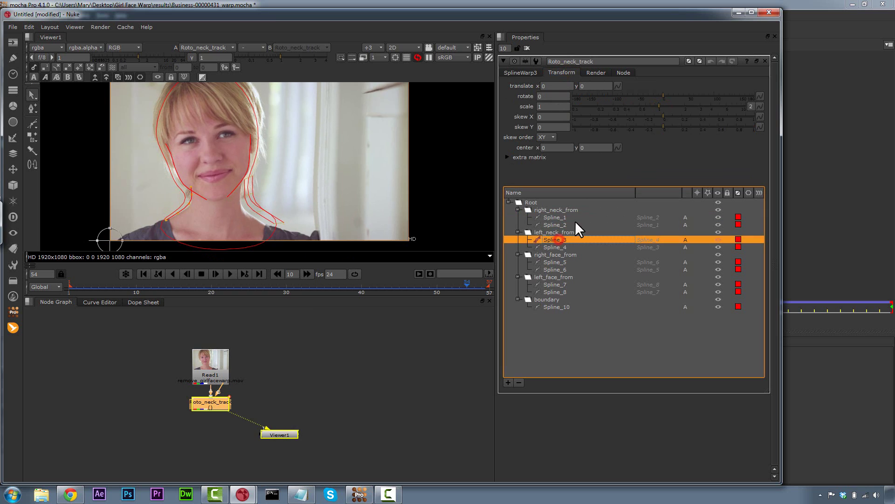
drag(660, 116, 659, 114)
click(657, 114)
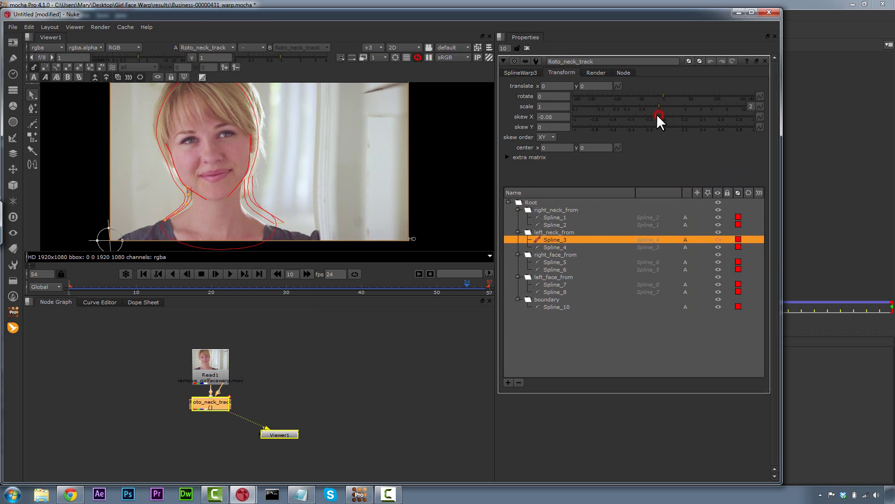
click(654, 114)
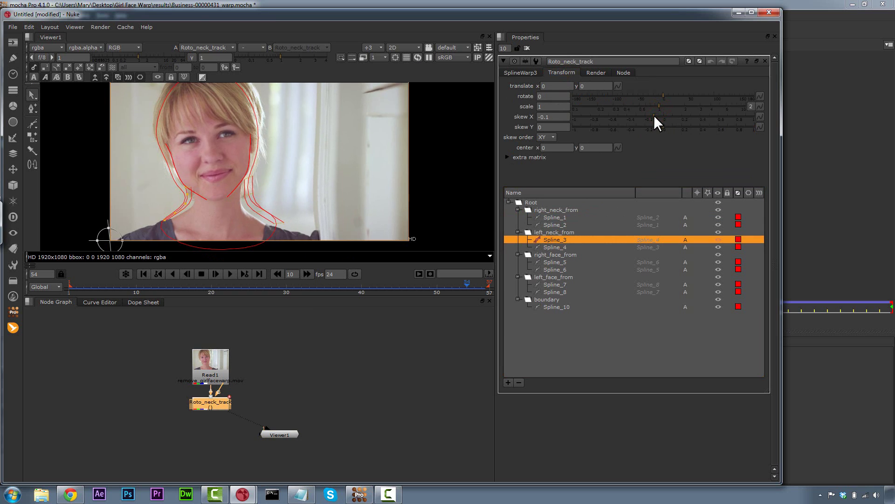
Set skew X to 0.09 for Spline_5 in right_face_from and to -0.06 for Spline_7 in left_face_from
click(559, 261)
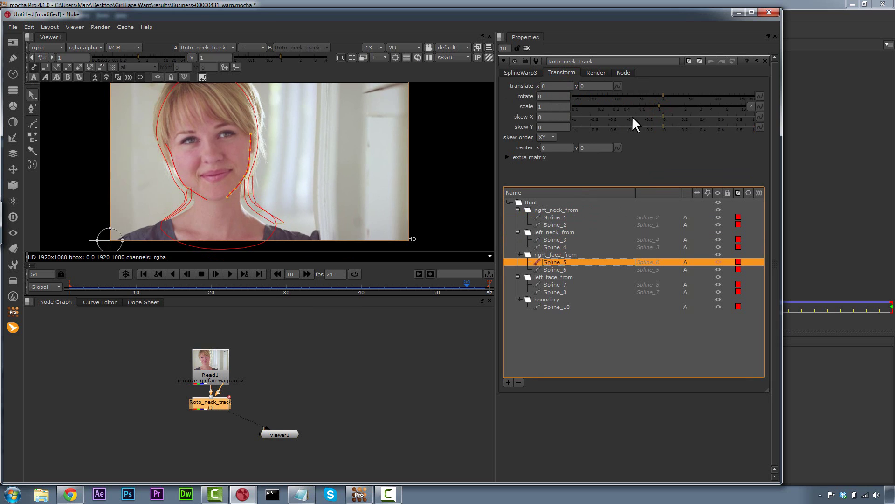
drag(661, 116, 668, 119)
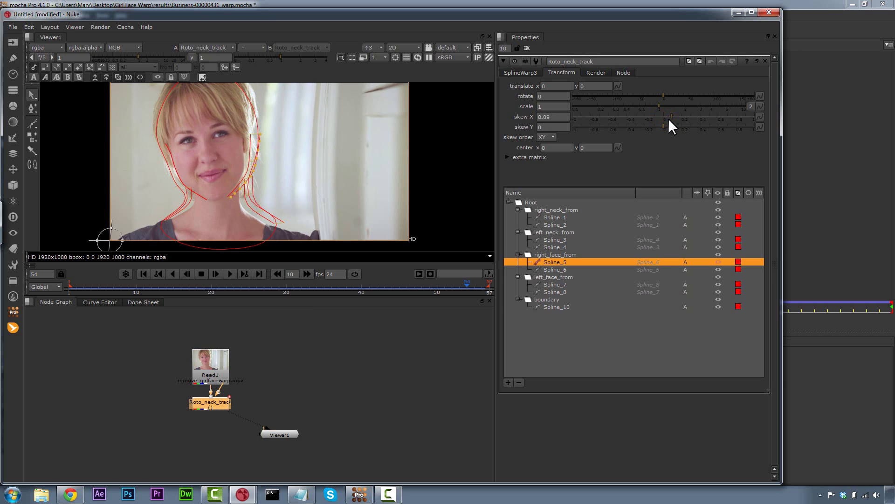
click(551, 284)
drag(661, 114, 657, 114)
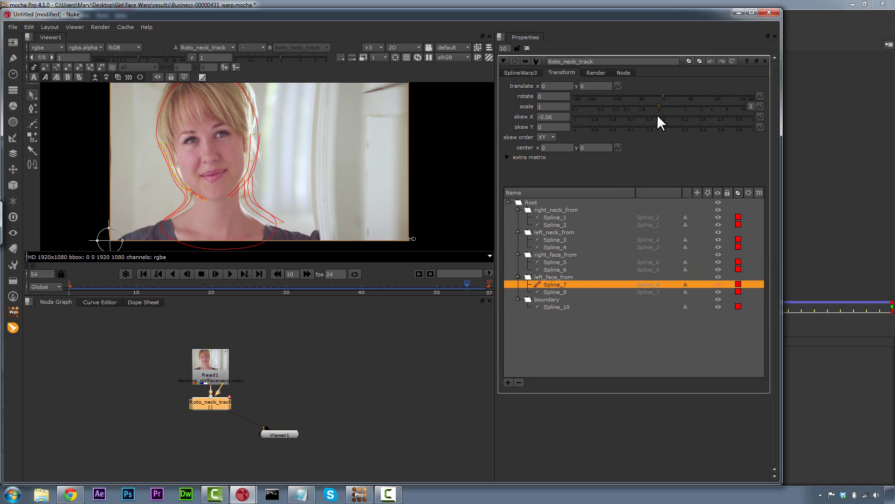
Reduce the skew X of Spline_5 in the right_face_from group to 0.04
click(566, 262)
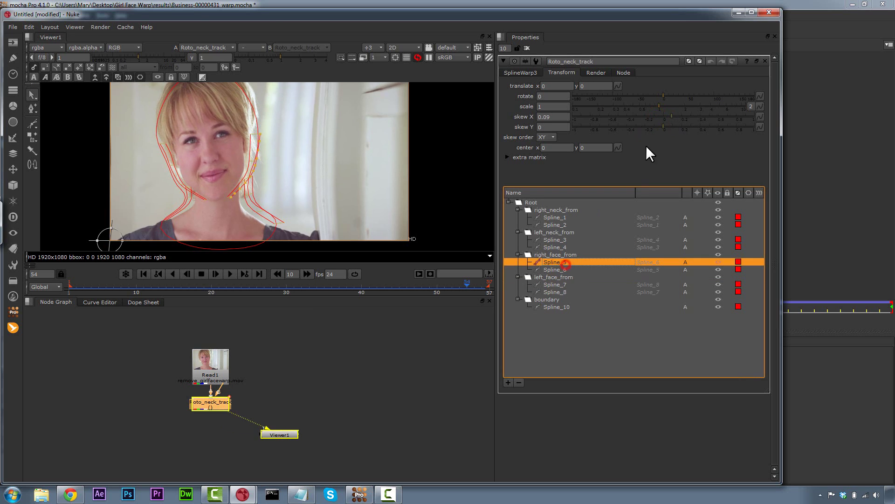
click(673, 117)
drag(673, 116, 667, 115)
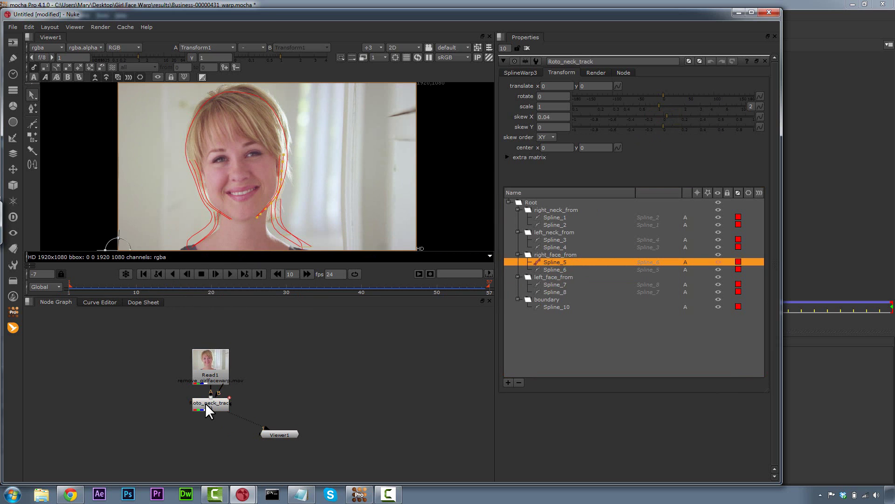
Toggle the Roto_neck_track node off and on repeatedly to compare the face with and without the warp
click(207, 404)
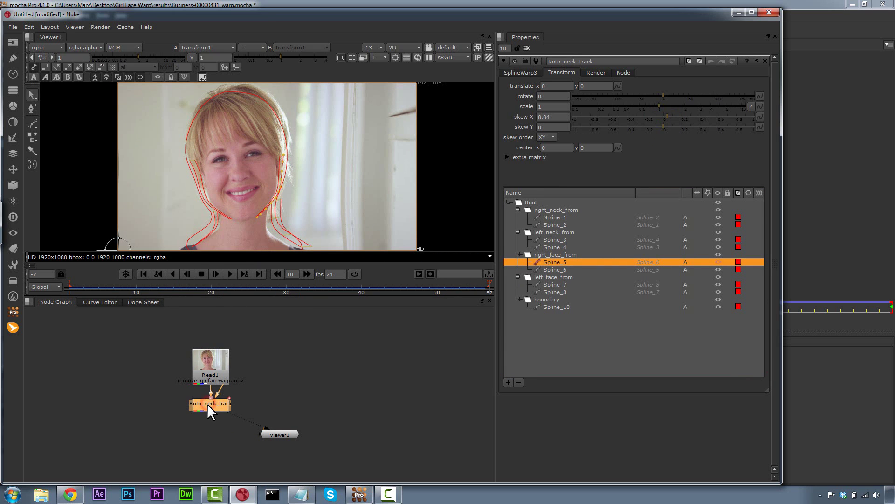
key(d)
key(d)
key(d)
key(d)
key(d)
key(d)
key(d)
key(d)
key(d)
key(d)
key(d)
key(d)
key(d)
key(d)
key(d)
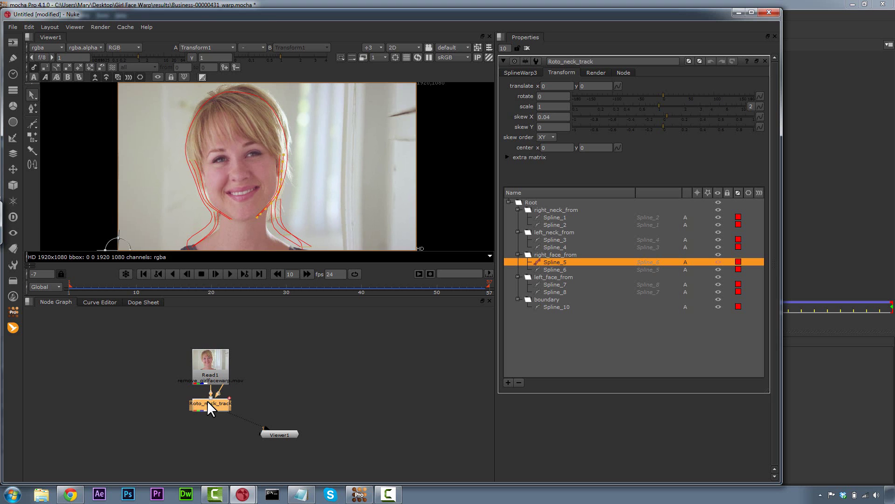